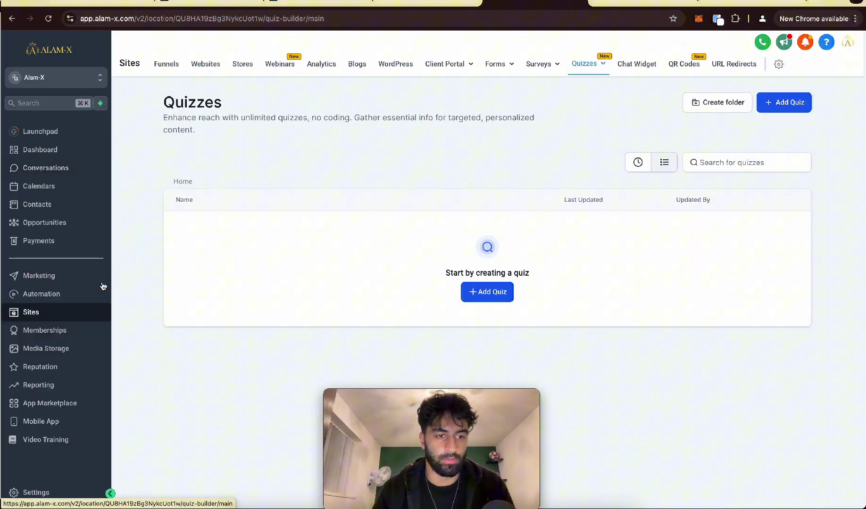
Add a new quiz from the quiz list
left_click(778, 102)
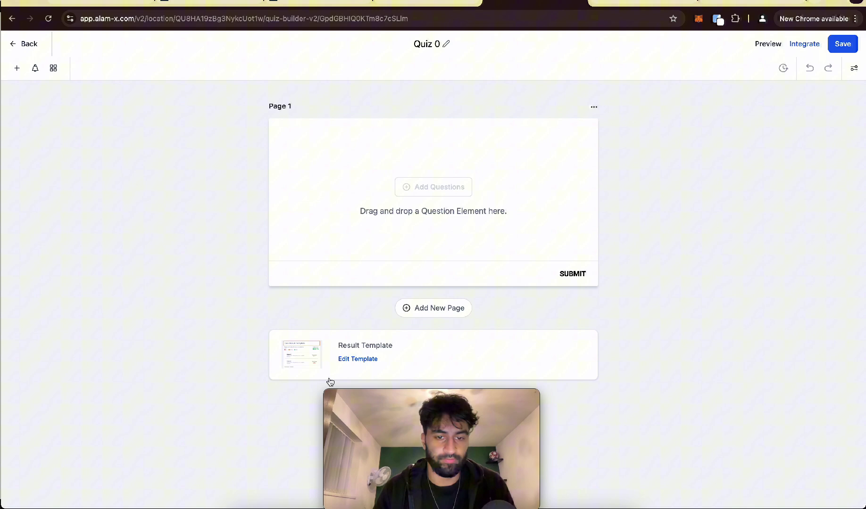
Attach a Media Storage logo to the result header and append 'EXAMPLE QUIZ' to its title
left_click(369, 360)
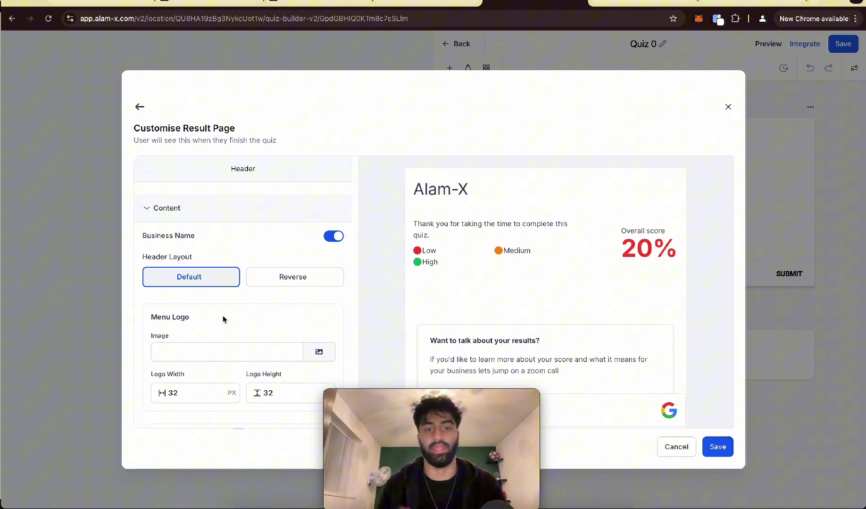
scroll(222, 315, "down", 3)
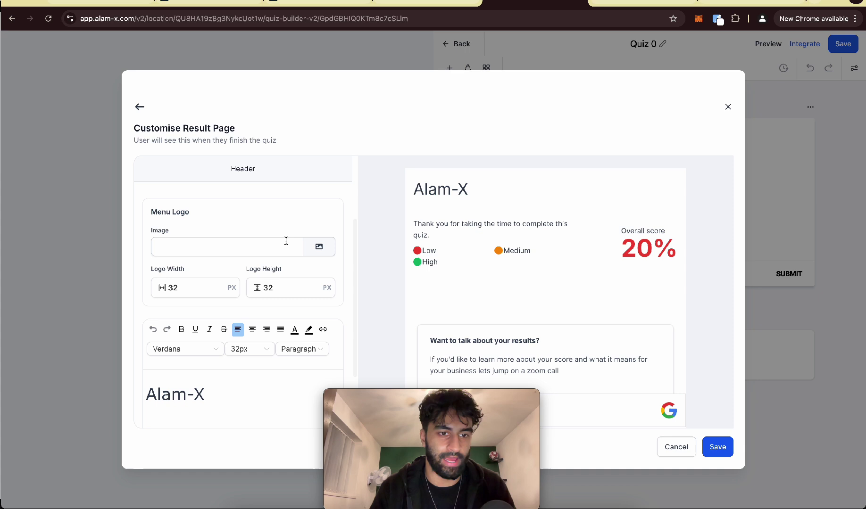
left_click(318, 246)
left_click(294, 228)
scroll(235, 305, "down", 4)
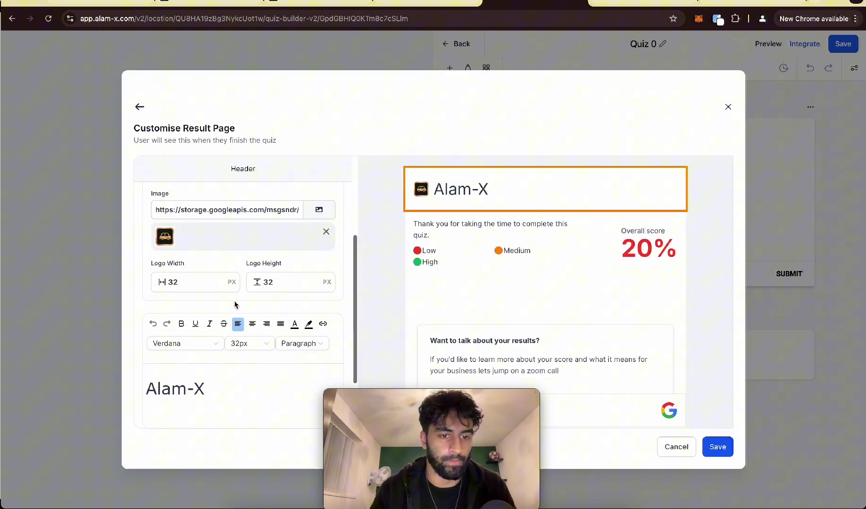
left_click_drag(206, 308, 95, 311)
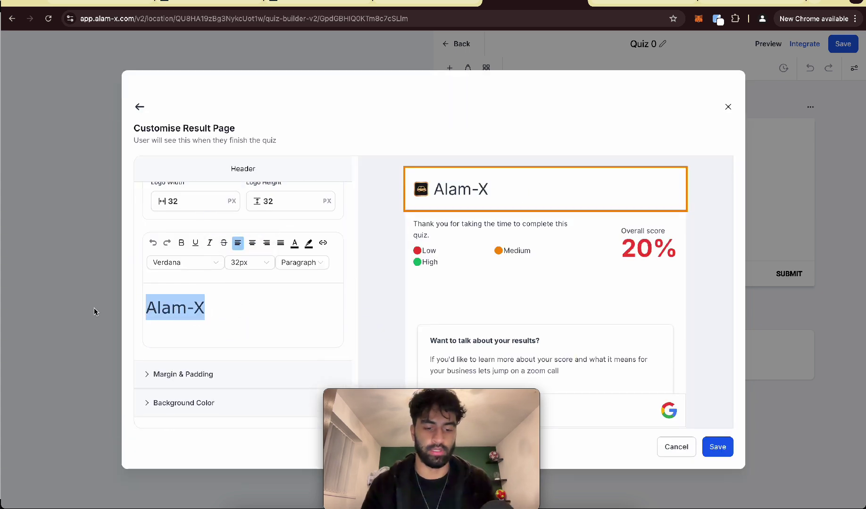
key("Right")
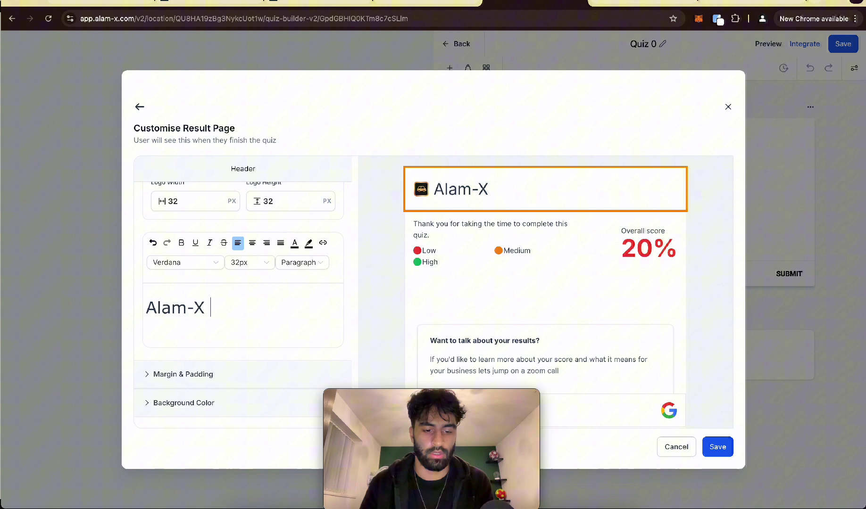
type("EXAMPLE QUIZ")
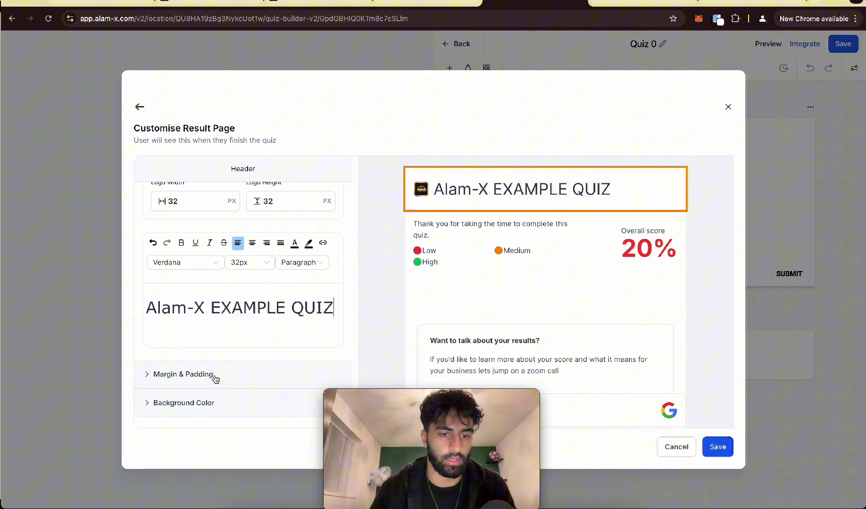
Set the result page header background colour to near-black #131010FF
left_click(212, 376)
left_click(191, 365)
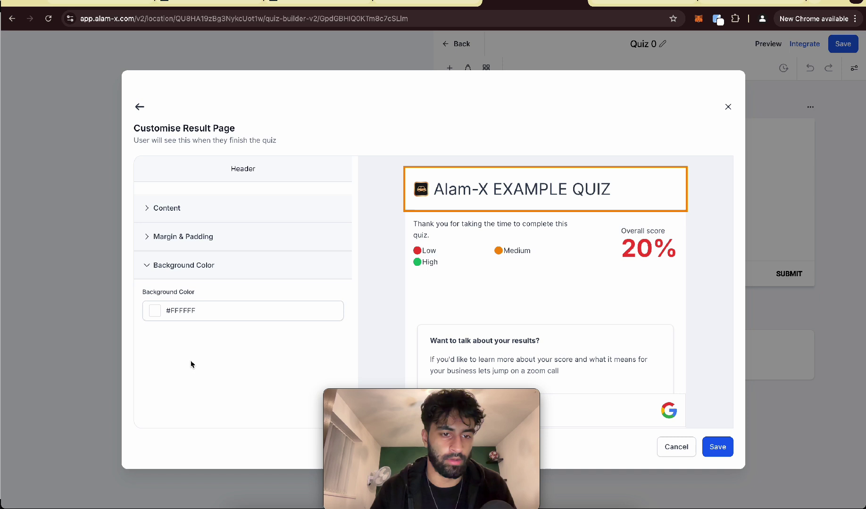
left_click(157, 313)
left_click(118, 408)
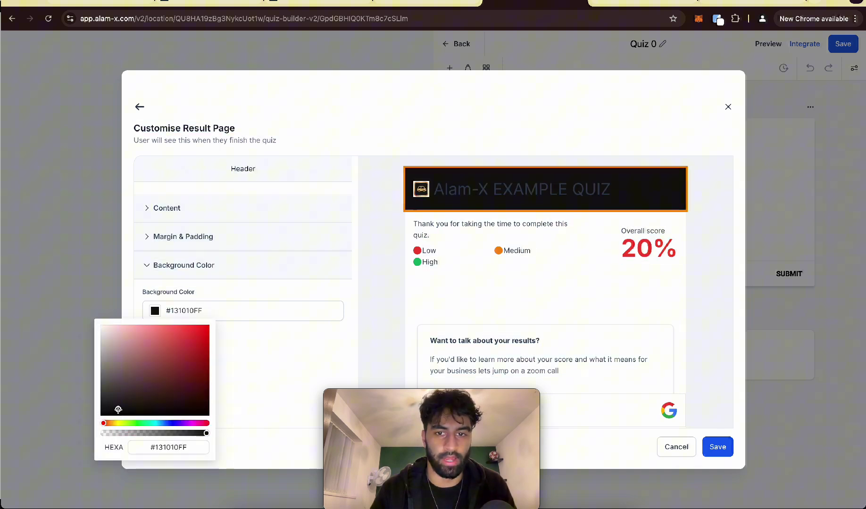
left_click(251, 343)
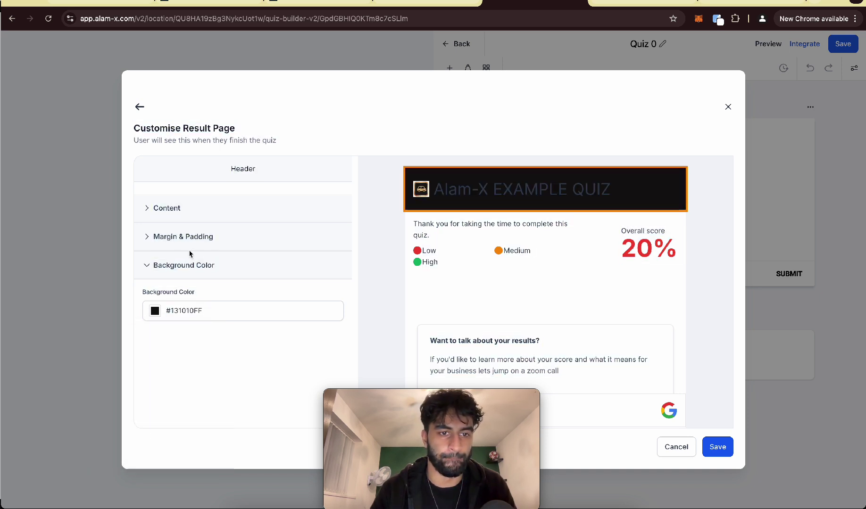
Review the Overall Score block's show/hide toggles, spacing and background settings
left_click(544, 244)
scroll(185, 301, "down", 3)
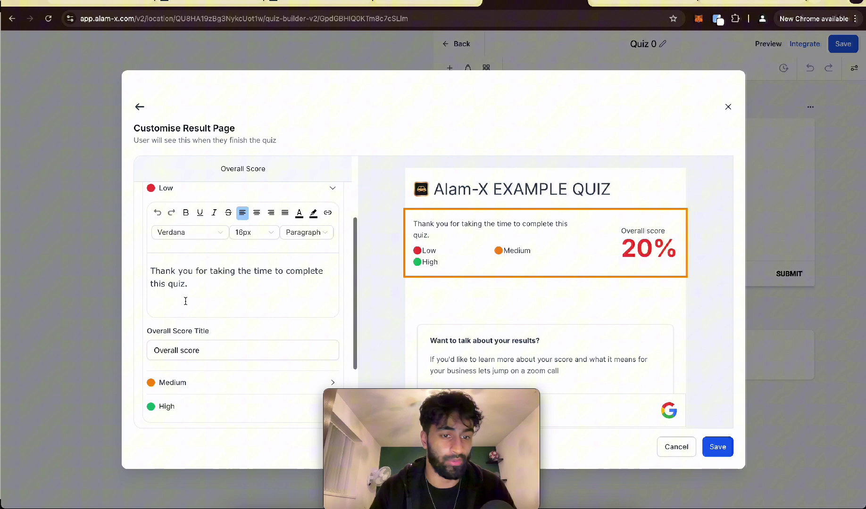
scroll(185, 301, "down", 3)
left_click(177, 345)
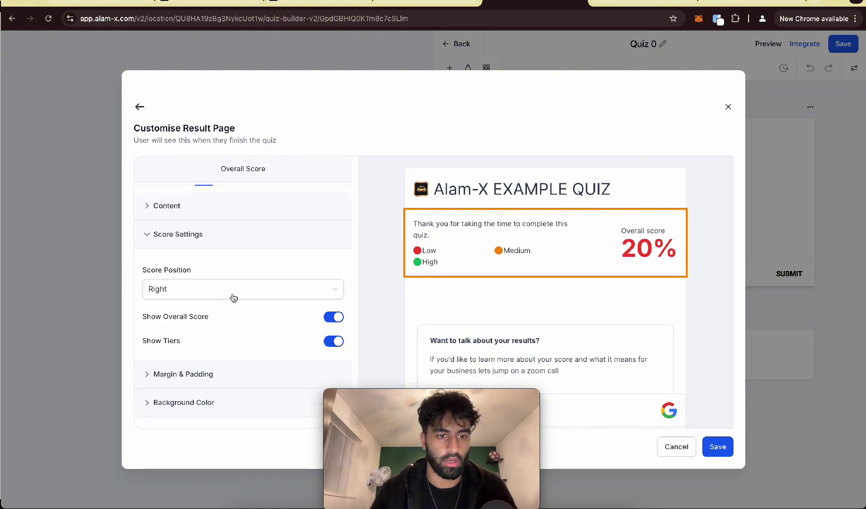
left_click(338, 340)
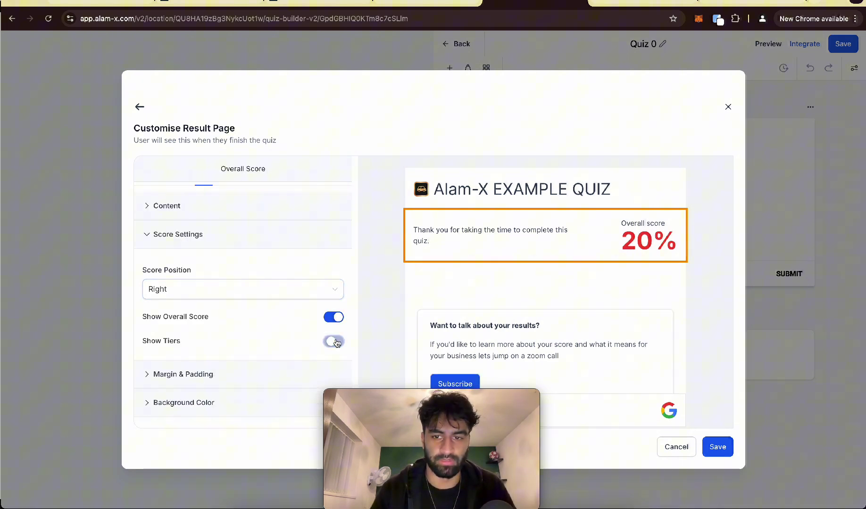
left_click(338, 318)
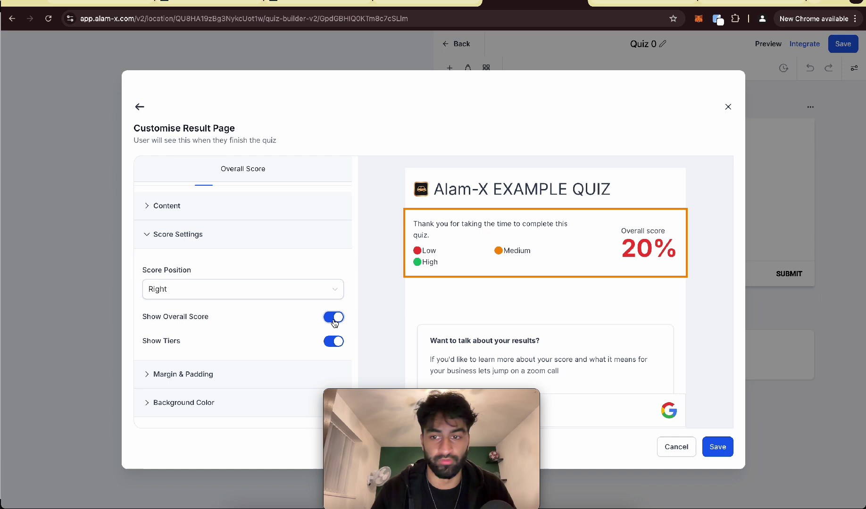
left_click(184, 374)
left_click(184, 319)
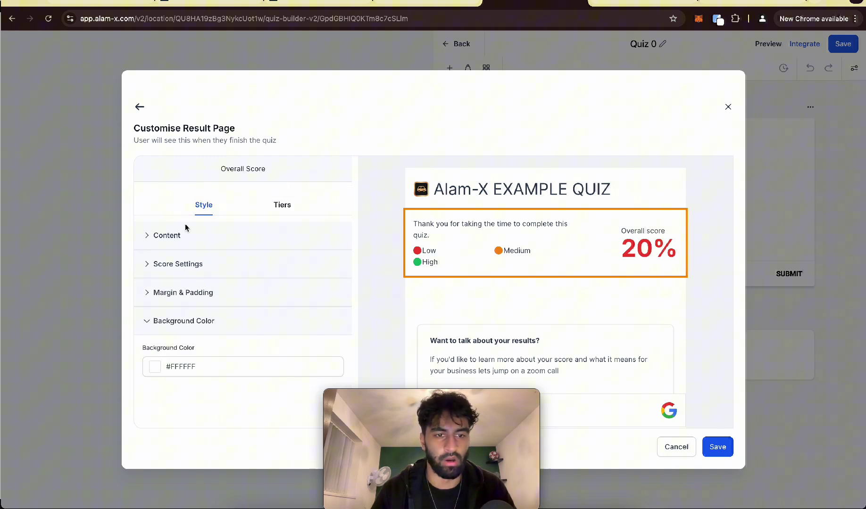
Change the CTA button text from Subscribe to Book A Call and select its link for replacement
left_click(534, 342)
scroll(259, 367, "down", 4)
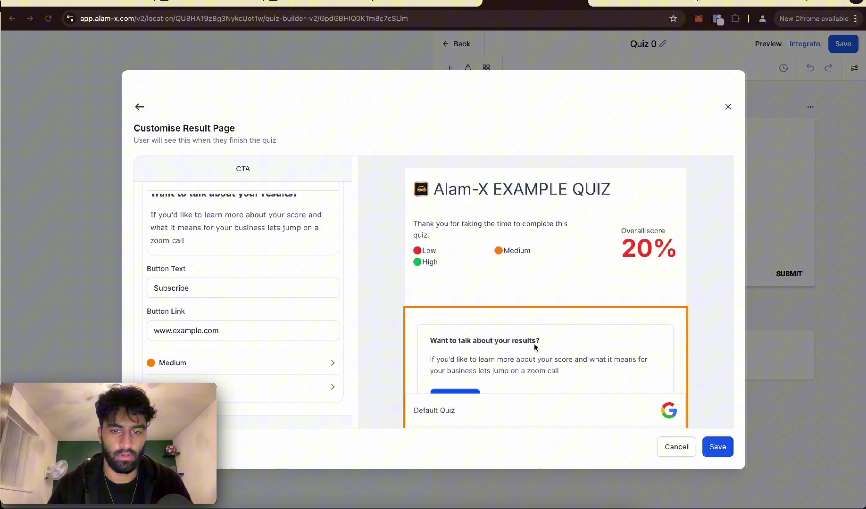
scroll(534, 344, "down", 2)
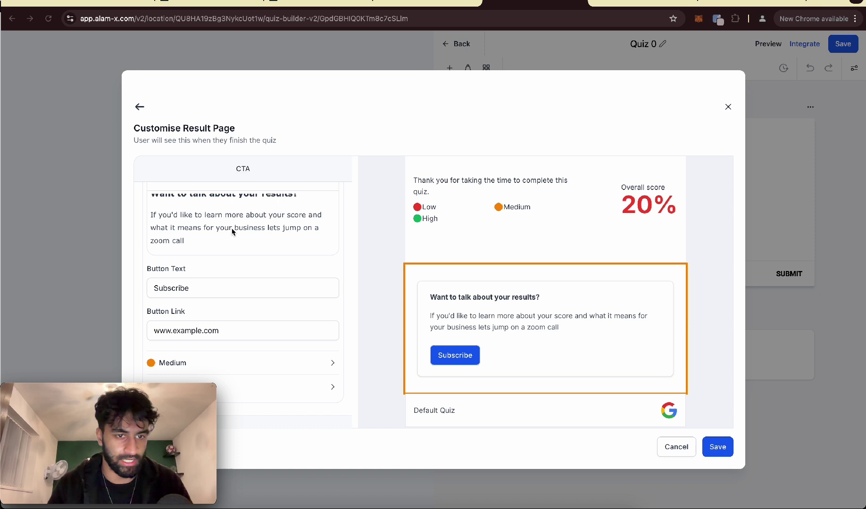
left_click_drag(202, 241, 151, 216)
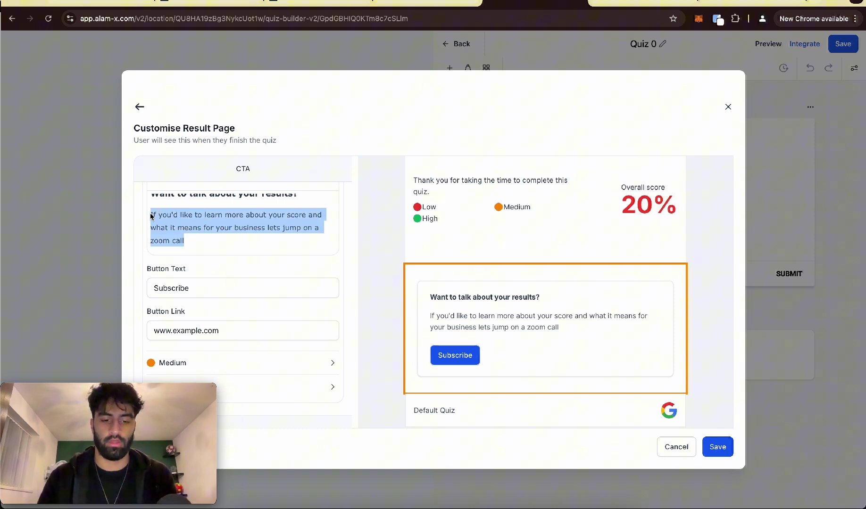
double_click(185, 287)
type("Book A ")
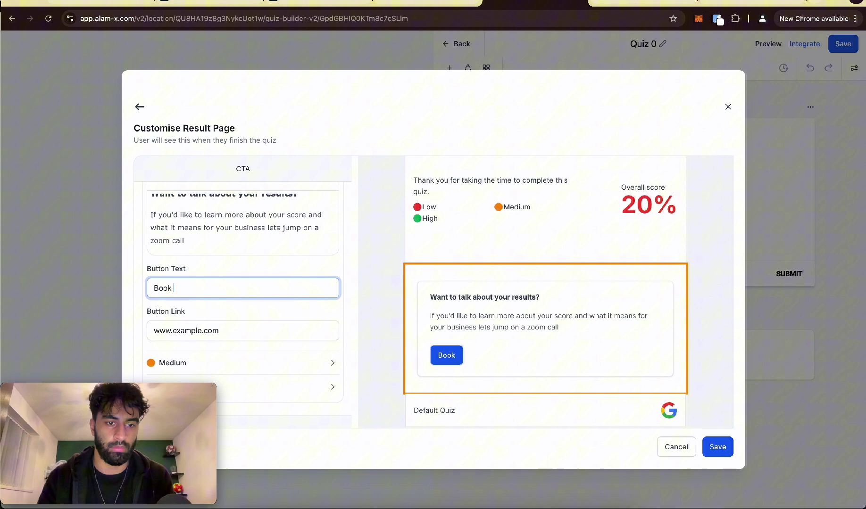
type("Call")
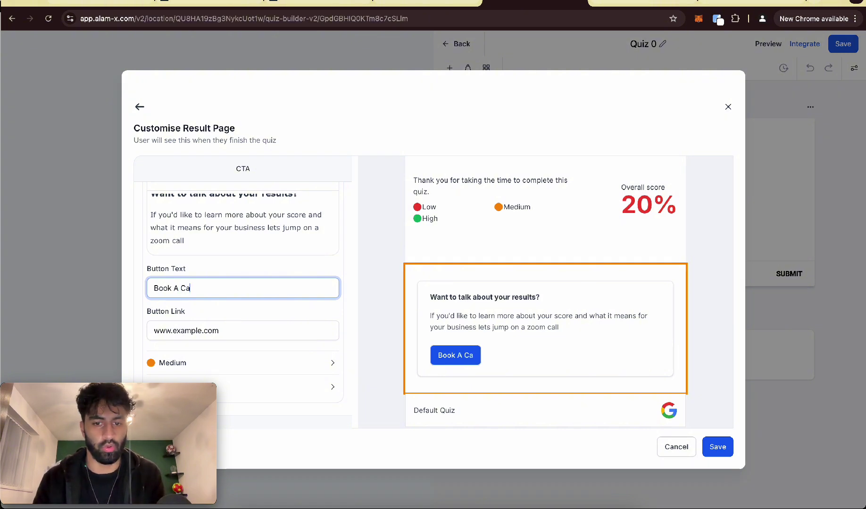
double_click(200, 330)
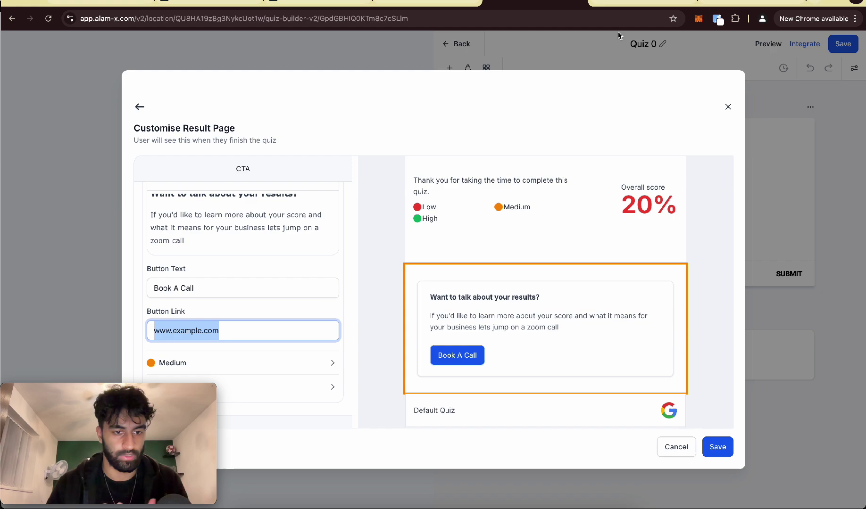
Open the Learn Ai video's description booking link and select the booking page's URL
left_click(370, 6)
scroll(473, 271, "down", 3)
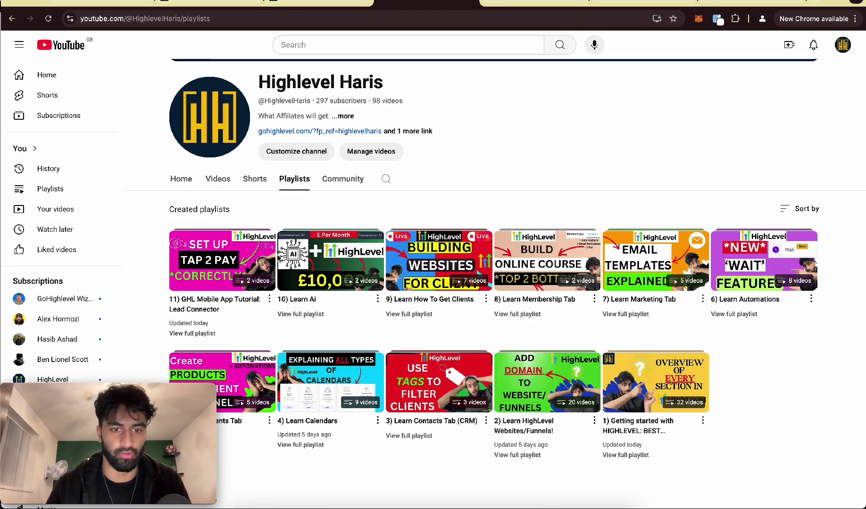
left_click(330, 260)
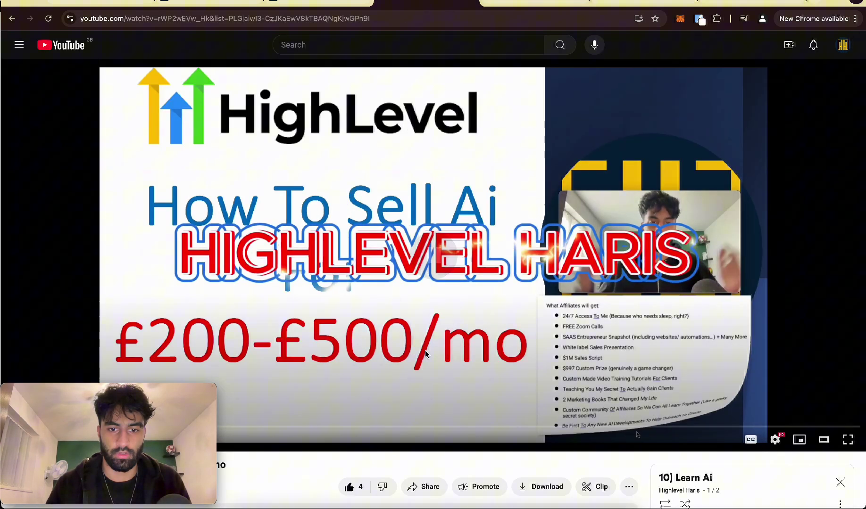
scroll(426, 348, "down", 5)
left_click(273, 230)
scroll(284, 236, "down", 1)
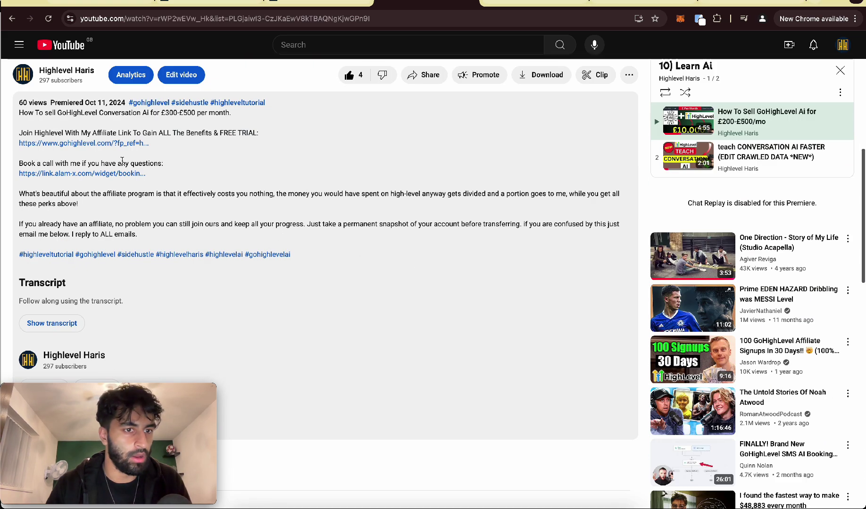
left_click(102, 175)
left_click(250, 19)
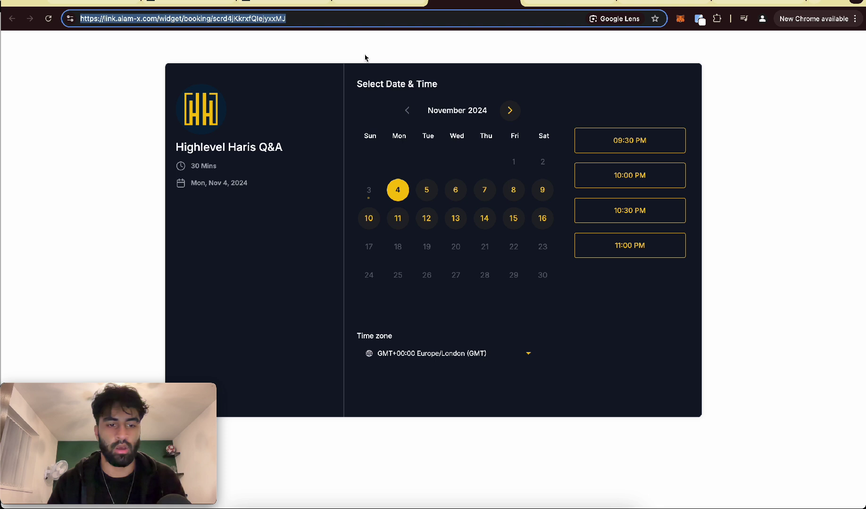
Paste the booking page URL into the Book A Call button link
left_click(559, 8)
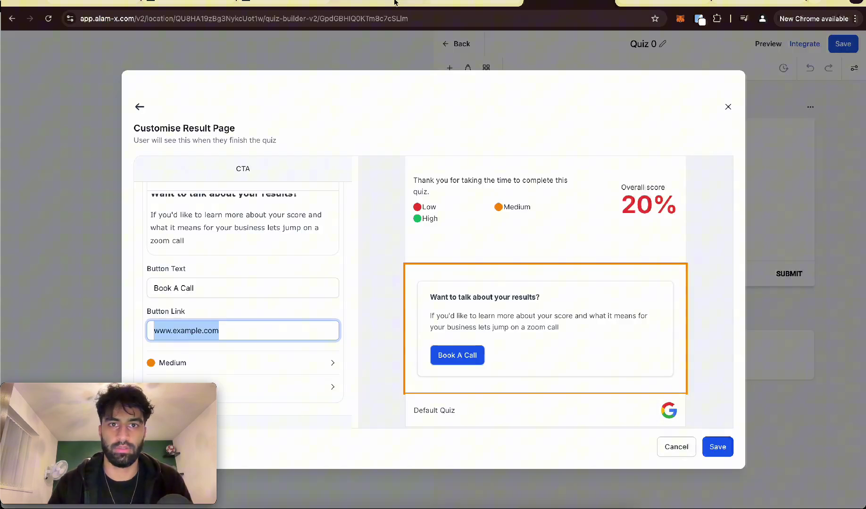
left_click(223, 331)
key("ctrl+a")
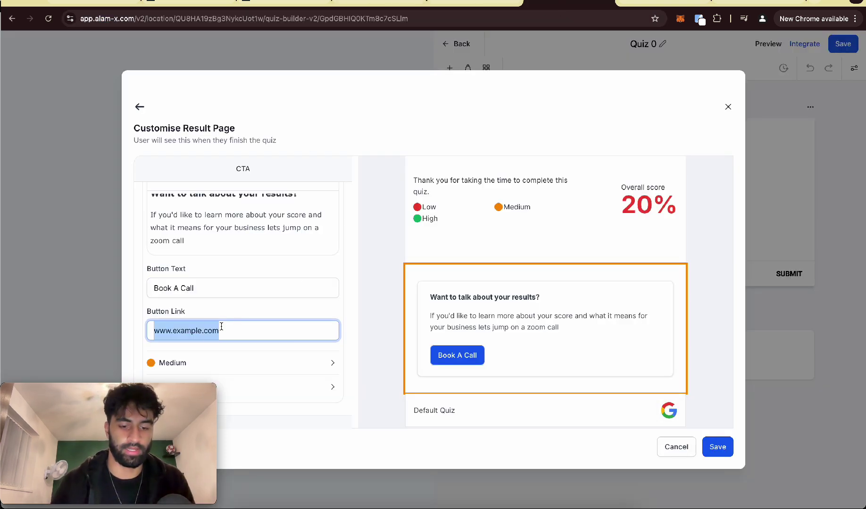
key("ctrl+v")
scroll(221, 327, "down", 3)
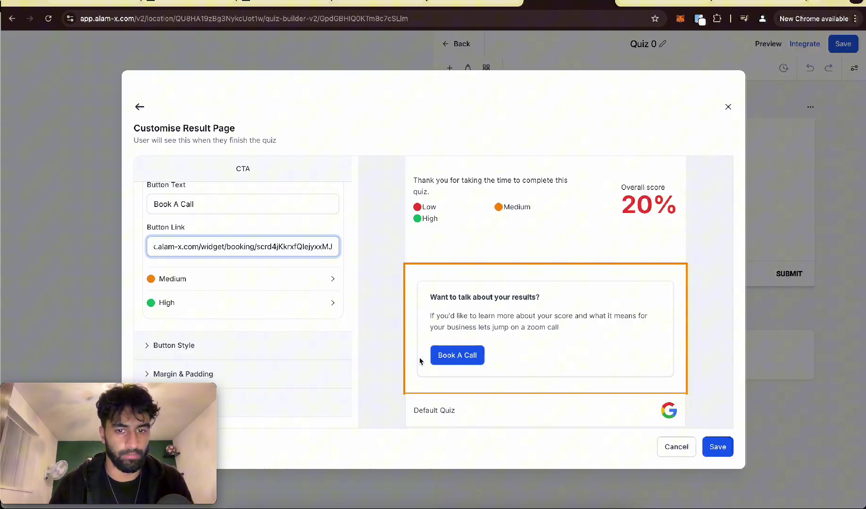
Edit the footer's Google social to Instagram, then cancel without saving the change
left_click(636, 410)
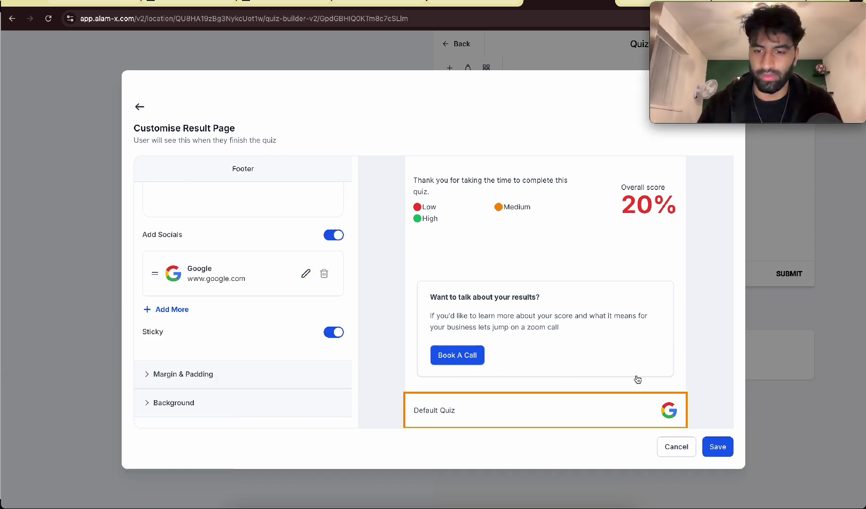
left_click(305, 274)
left_click(432, 248)
left_click(353, 308)
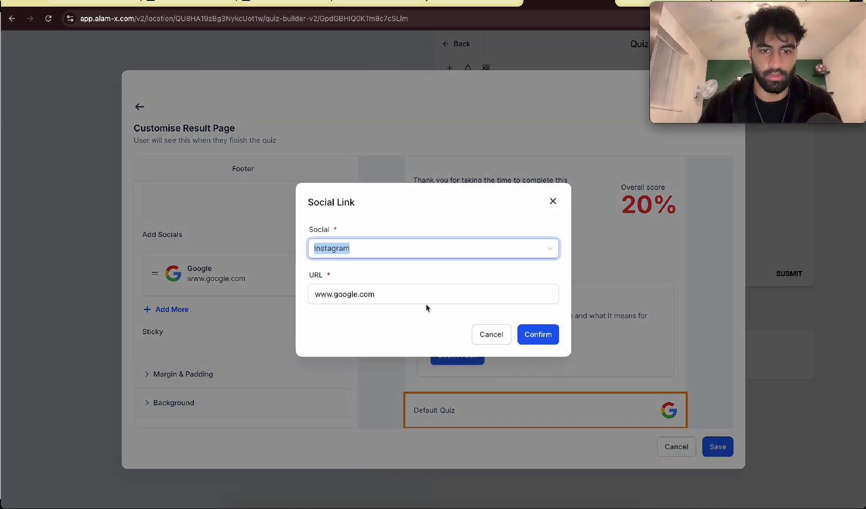
left_click(392, 293)
double_click(393, 294)
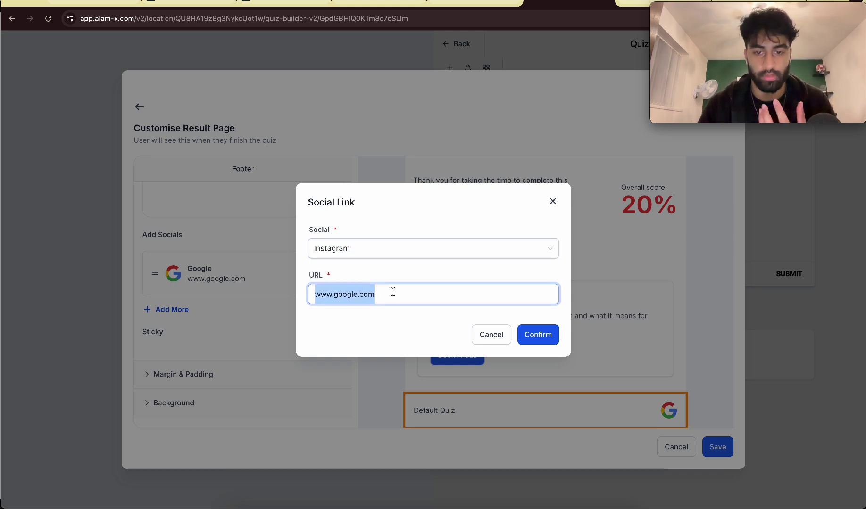
left_click(490, 333)
scroll(599, 360, "up", 3)
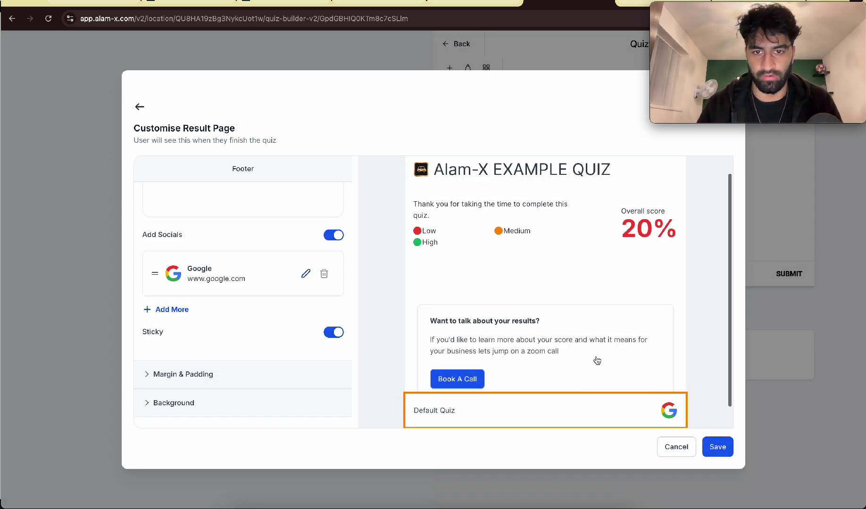
Save the result page, drop a Captcha on Page 1 and a Multiple Choice question on new Page 2
left_click(718, 446)
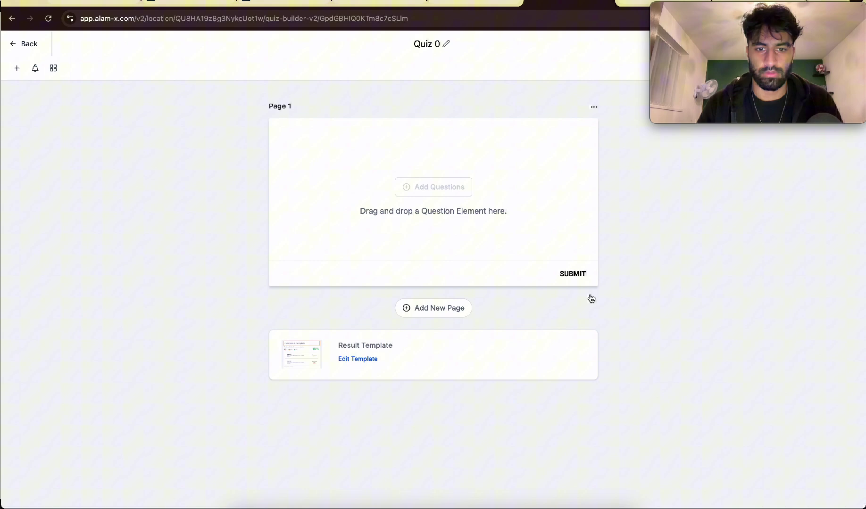
left_click(420, 192)
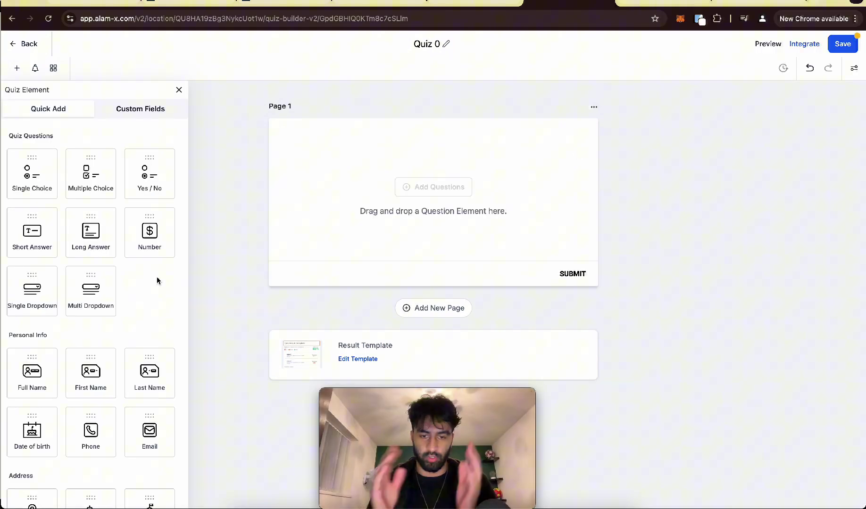
scroll(156, 277, "down", 5)
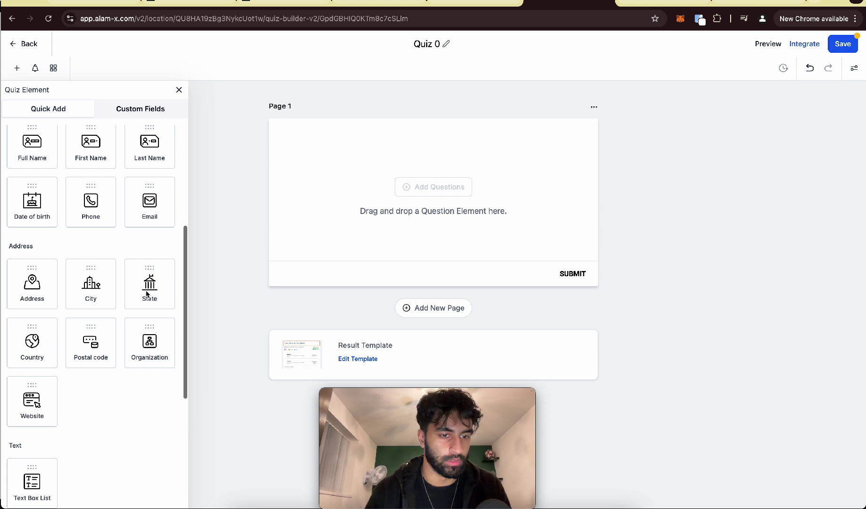
scroll(101, 323, "down", 3)
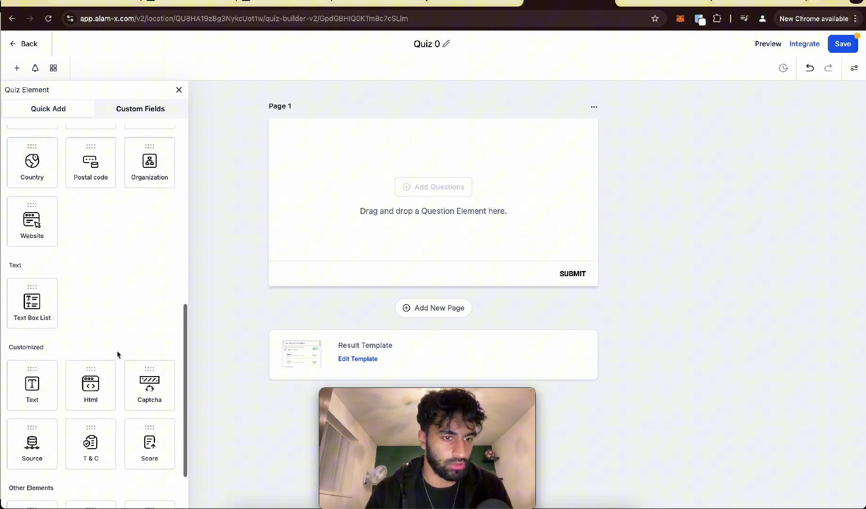
scroll(117, 354, "down", 3)
left_click_drag(149, 274, 392, 176)
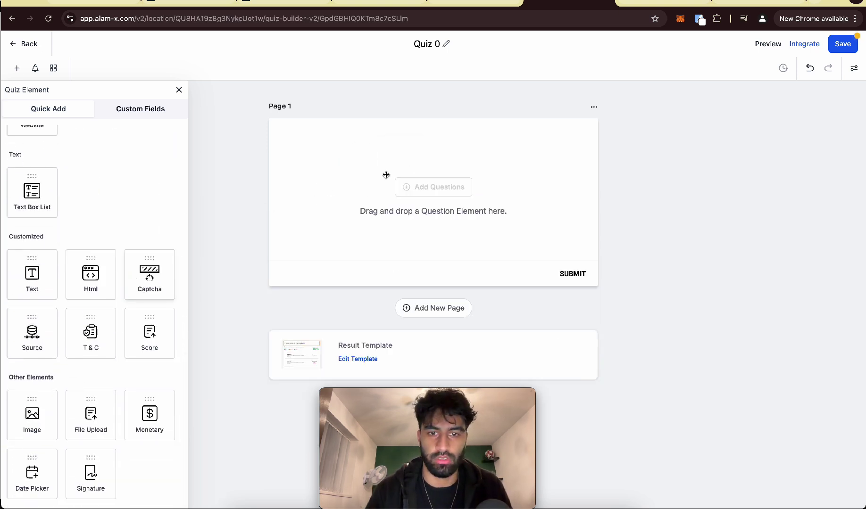
left_click(433, 283)
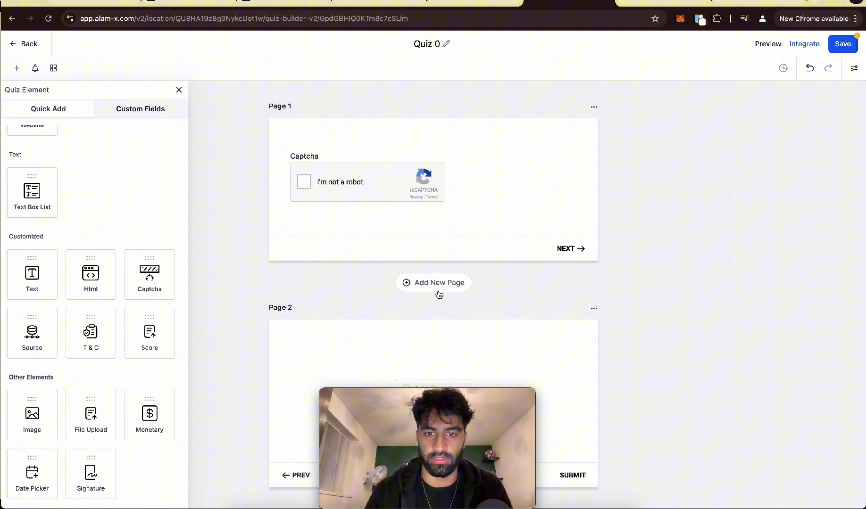
scroll(433, 271, "down", 2)
scroll(101, 270, "up", 4)
scroll(177, 243, "up", 4)
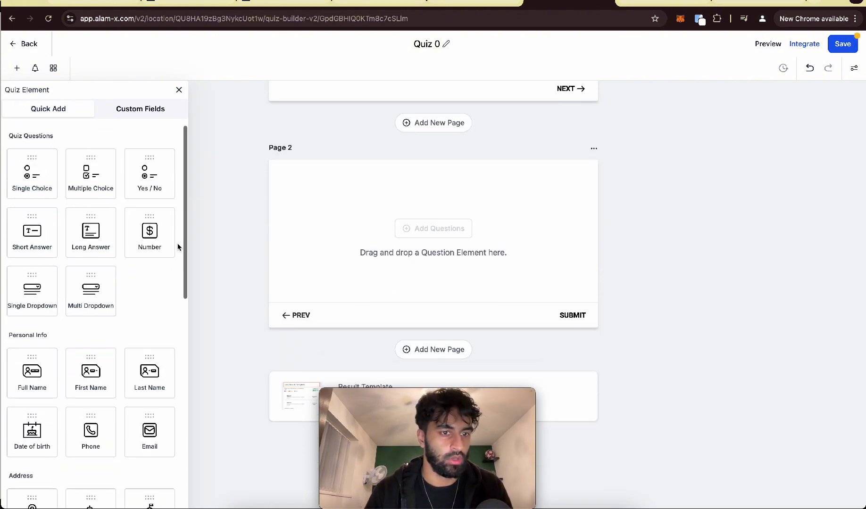
left_click_drag(90, 173, 413, 230)
Word the question 'Whos The Best Footballer of all time?' with answers Ronaldo, Messi, Neymar
left_click(373, 239)
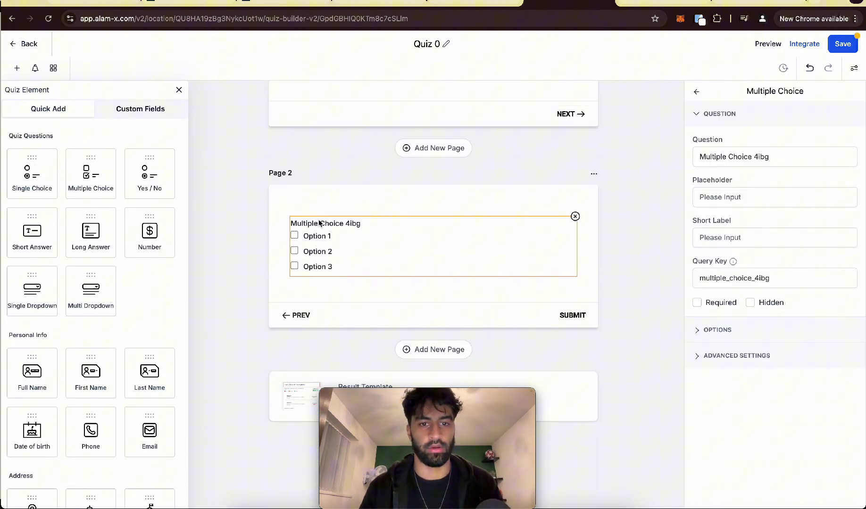
left_click(733, 156)
key("ctrl+a")
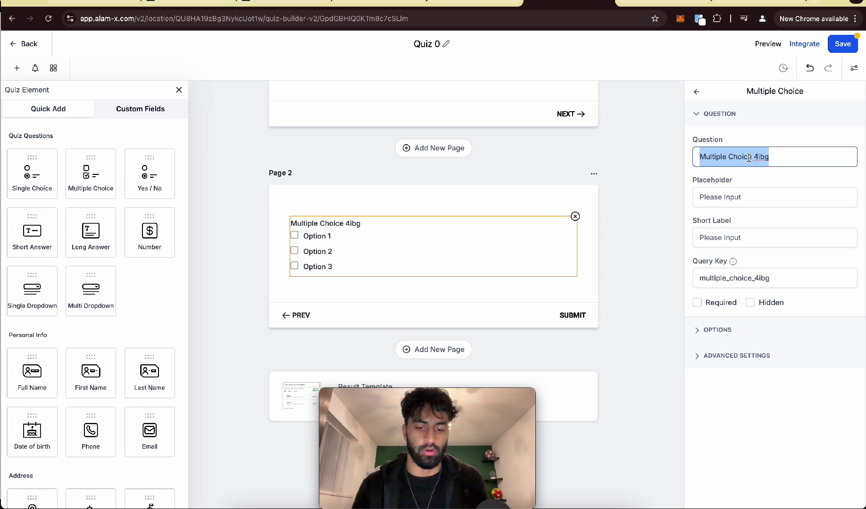
type("Whos The Best Footballer of all time?")
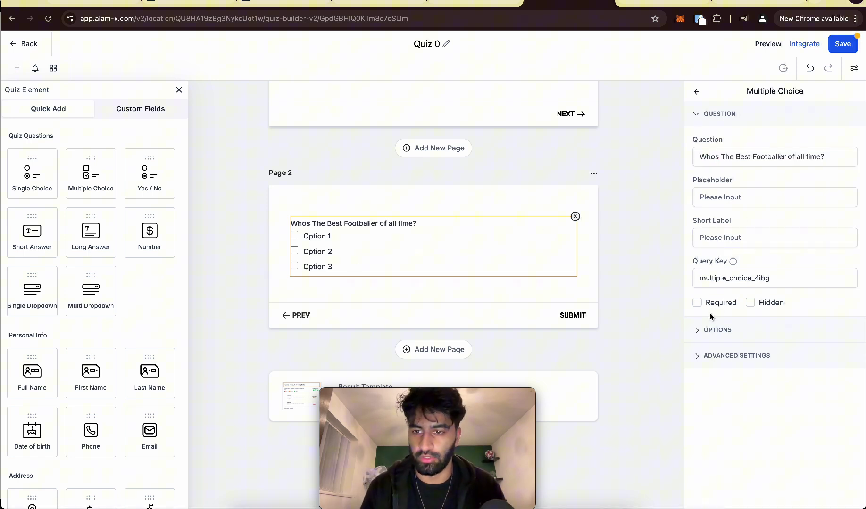
left_click(717, 329)
scroll(739, 318, "down", 2)
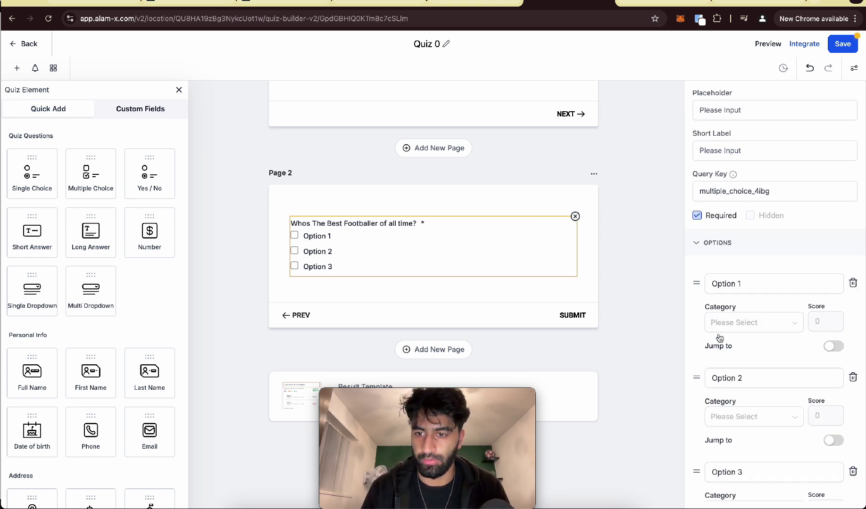
double_click(737, 284)
key("ctrl+a")
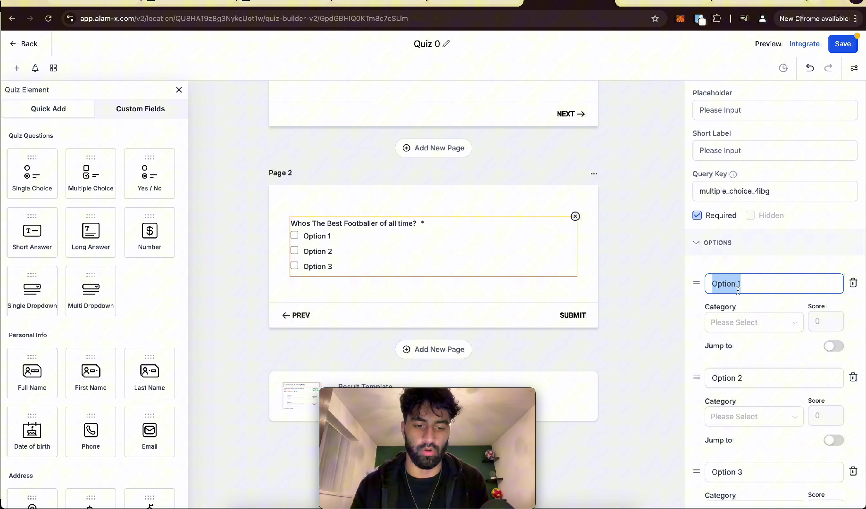
Rename the Overall Only category to correct in category management
left_click(754, 410)
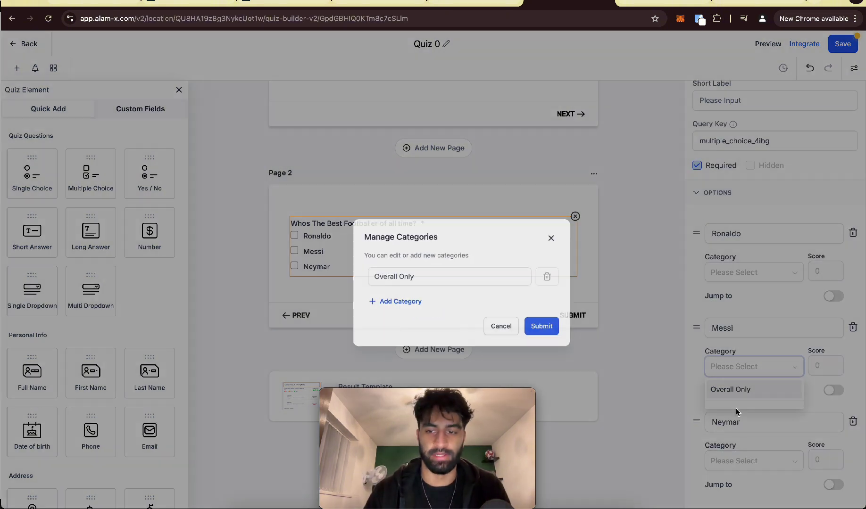
double_click(379, 262)
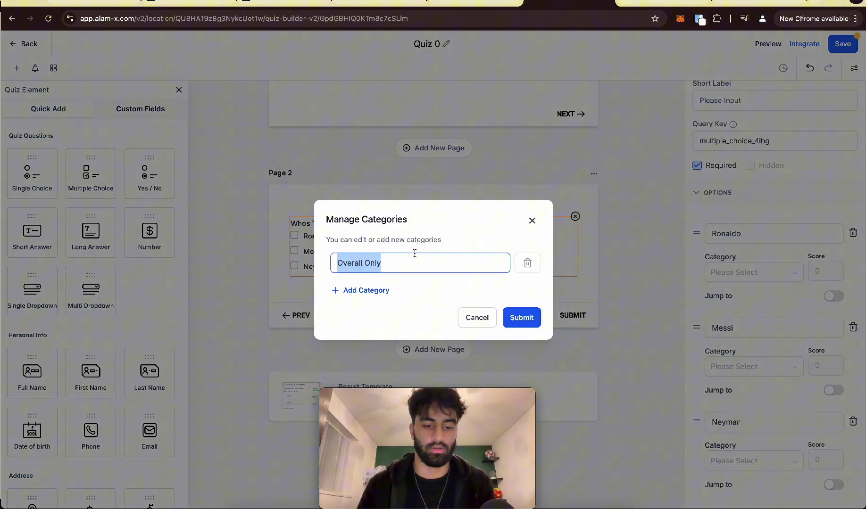
type("correct")
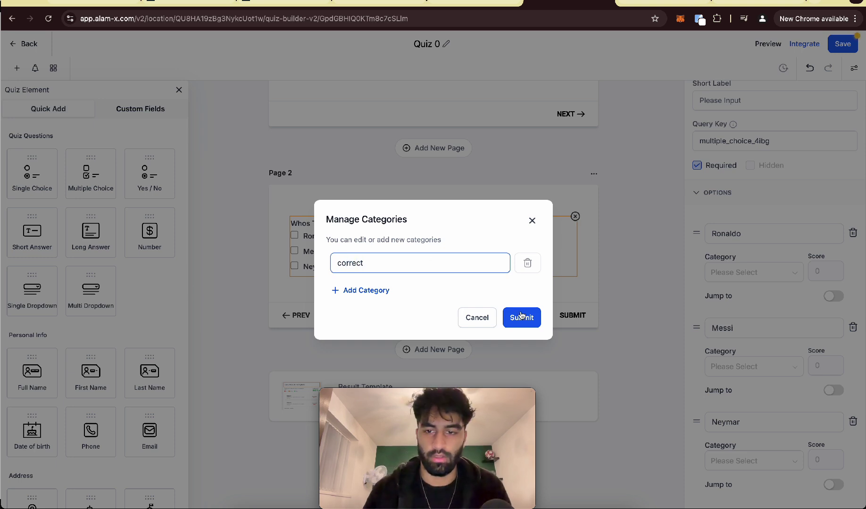
Submit the category, then give Messi the correct category with a score of 1
left_click(520, 317)
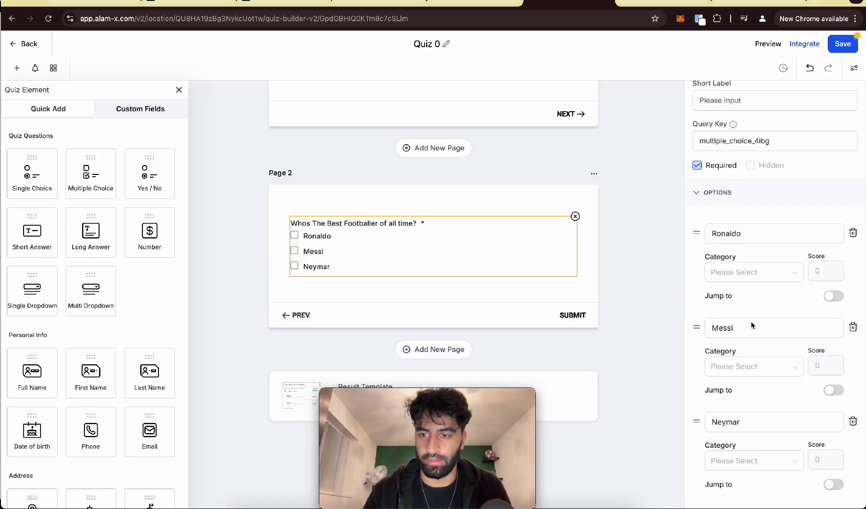
left_click(737, 366)
left_click(729, 390)
left_click(822, 366)
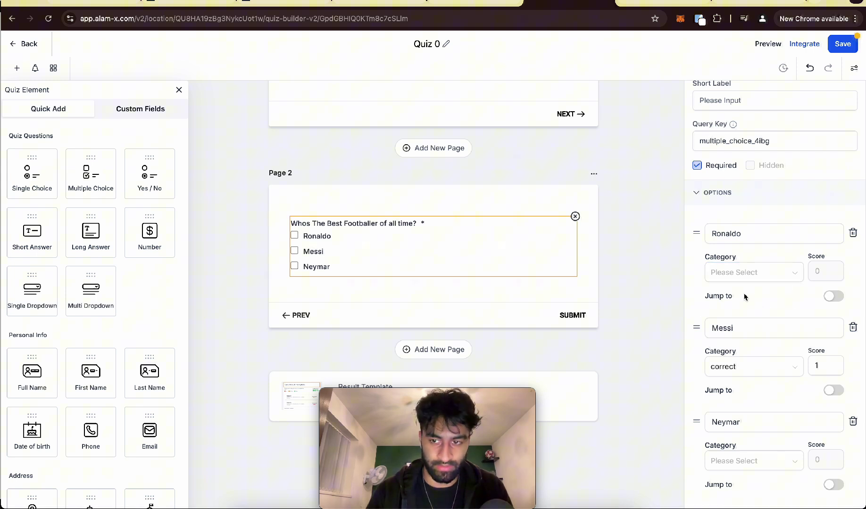
Make the Ronaldo answer jump to the Next Question
left_click(834, 297)
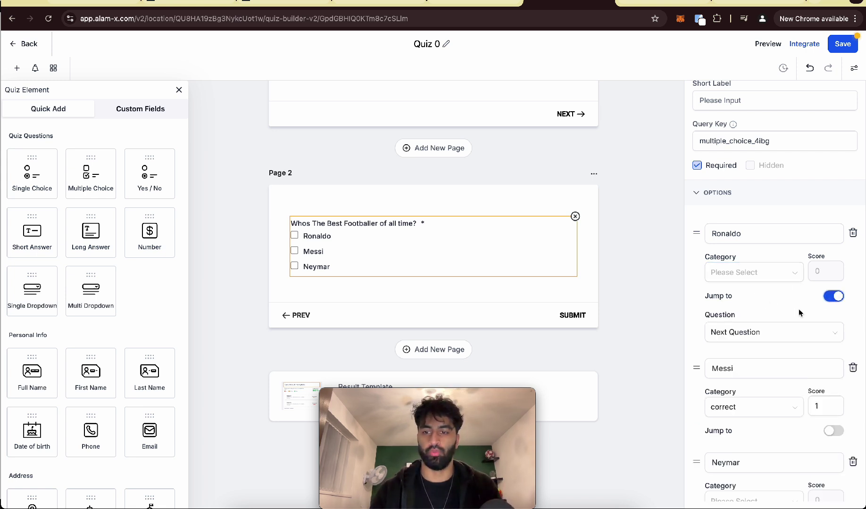
left_click(757, 332)
left_click(749, 321)
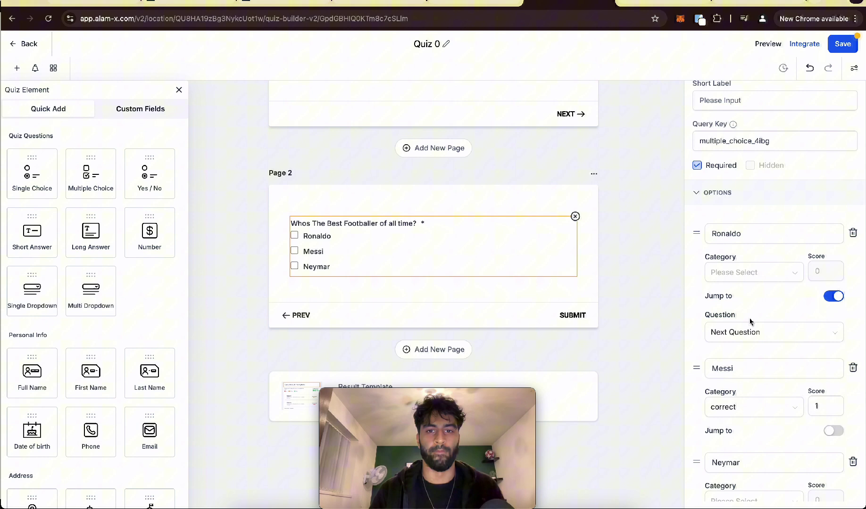
scroll(474, 209, "up", 4)
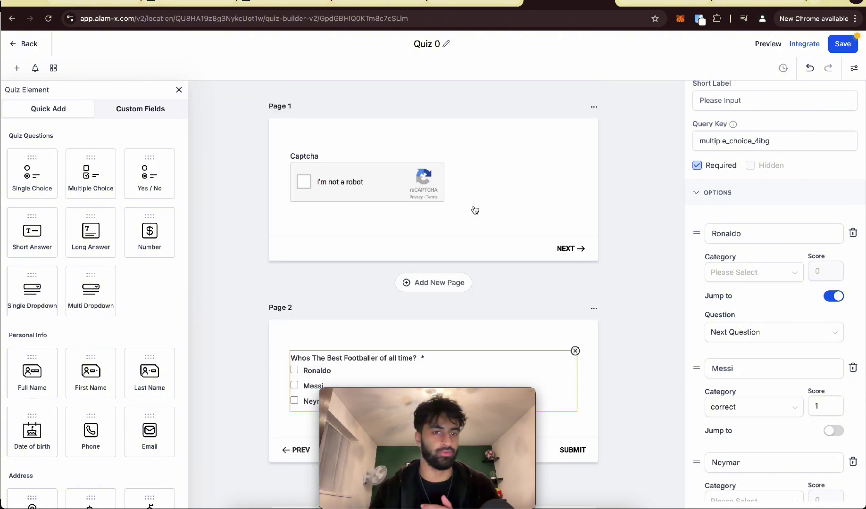
scroll(379, 342, "down", 4)
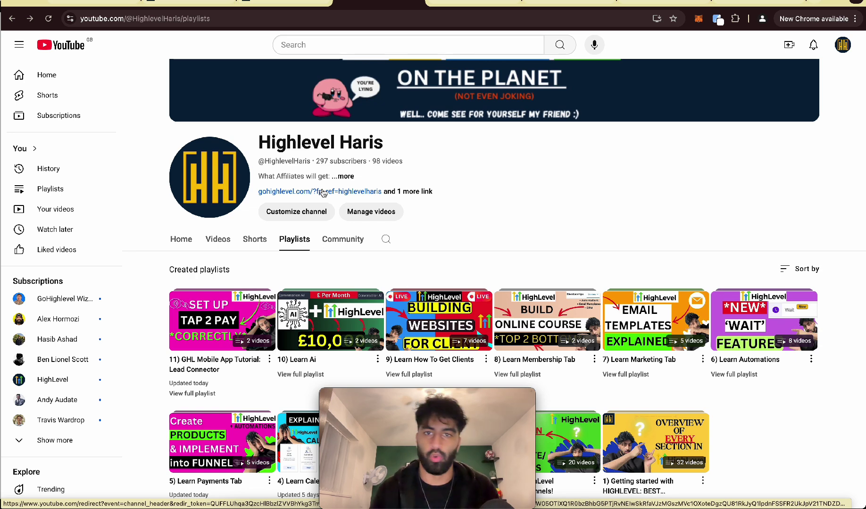
In Styles & Options, raise the quiz's top padding from 30 px to 50 px
left_click(568, 6)
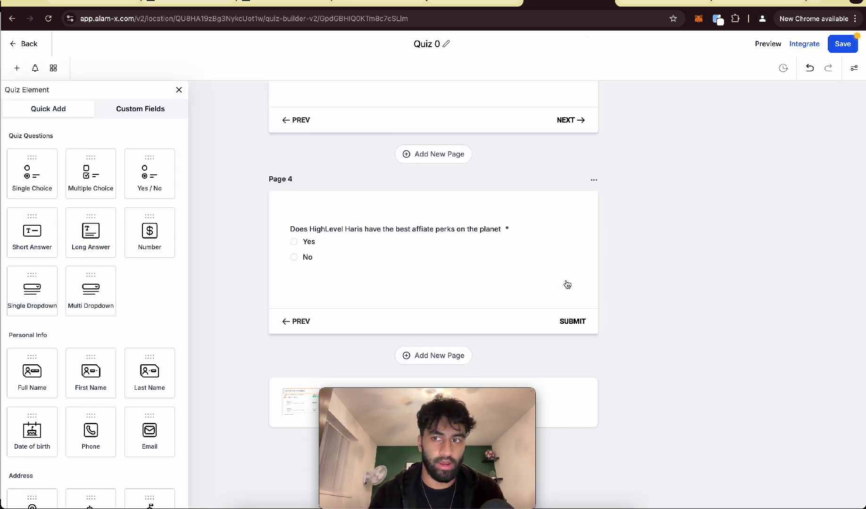
scroll(566, 284, "up", 5)
scroll(567, 284, "down", 8)
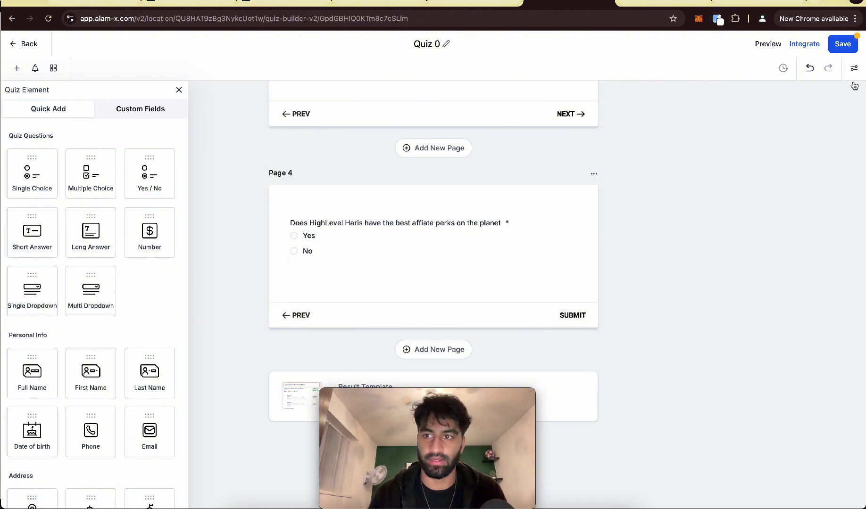
left_click(854, 68)
scroll(527, 248, "up", 8)
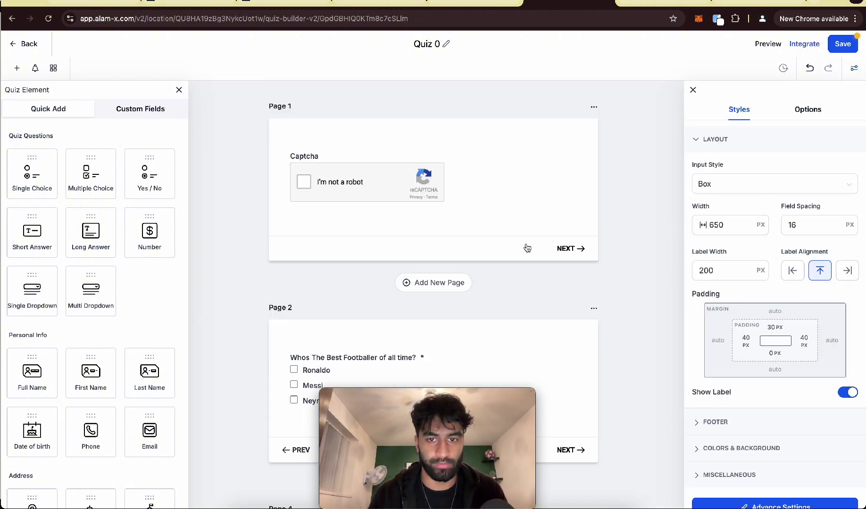
left_click(692, 90)
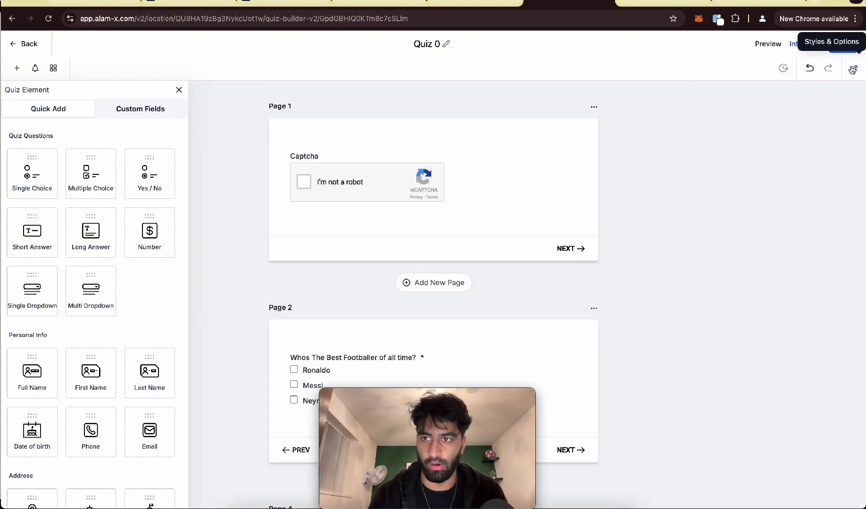
left_click(854, 68)
left_click(730, 224)
scroll(730, 230, "down", 1)
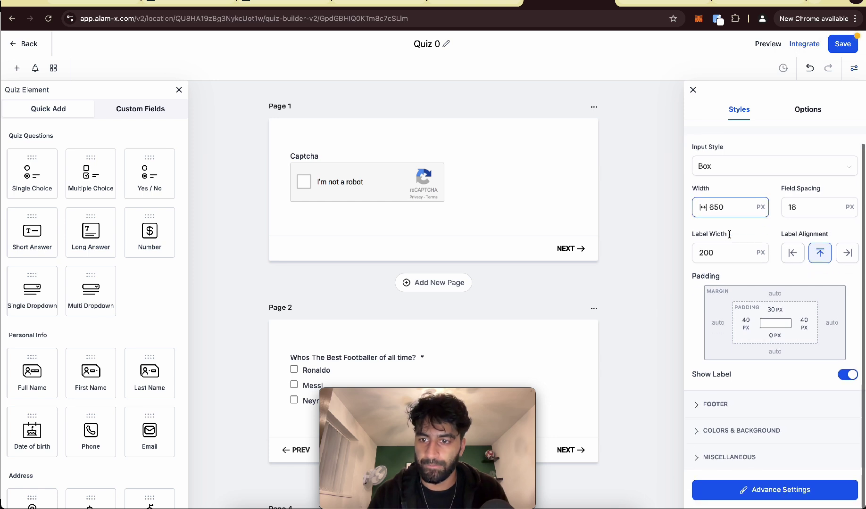
left_click(774, 306)
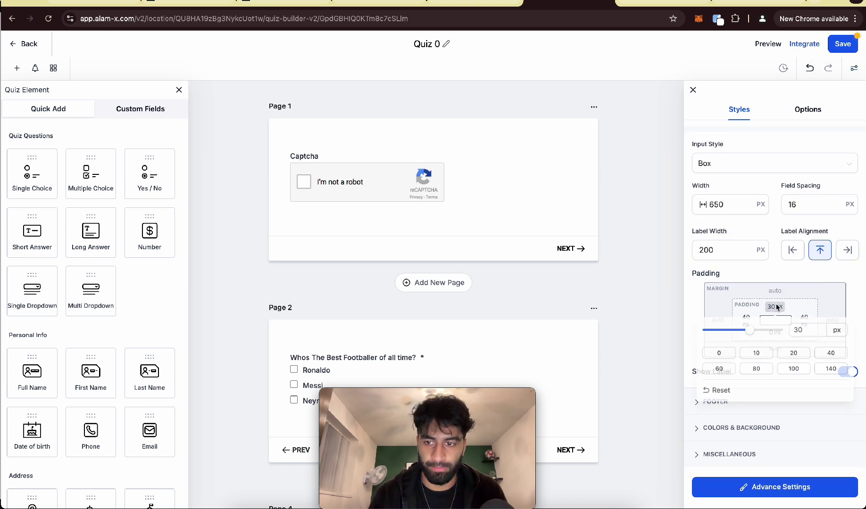
mouse_move(745, 331)
left_mouse_down()
mouse_move(670, 333)
mouse_move(744, 332)
left_mouse_up()
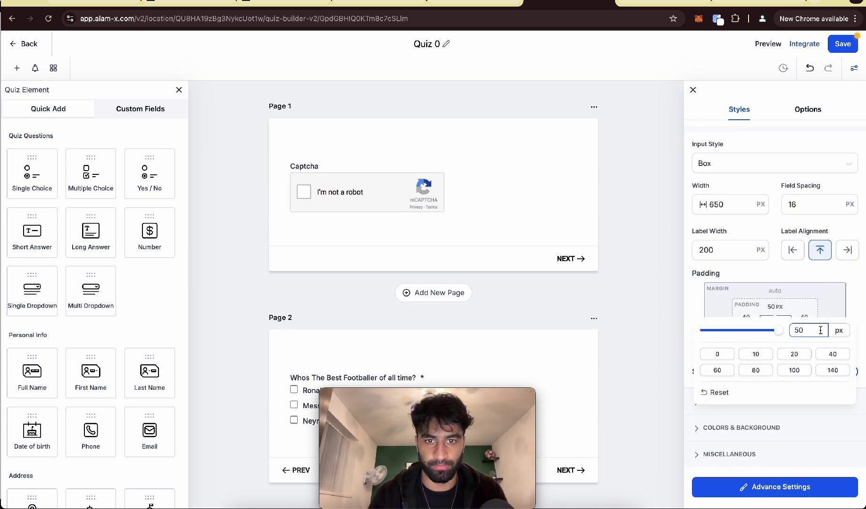
scroll(744, 339, "down", 5)
scroll(736, 294, "up", 1)
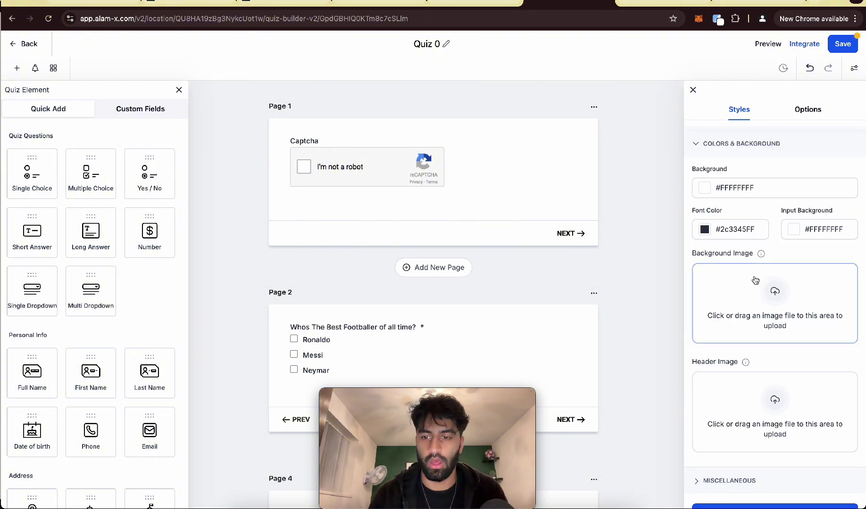
Upload sunset.jpeg as the background image and leave Agency Branding switched off
left_click(777, 295)
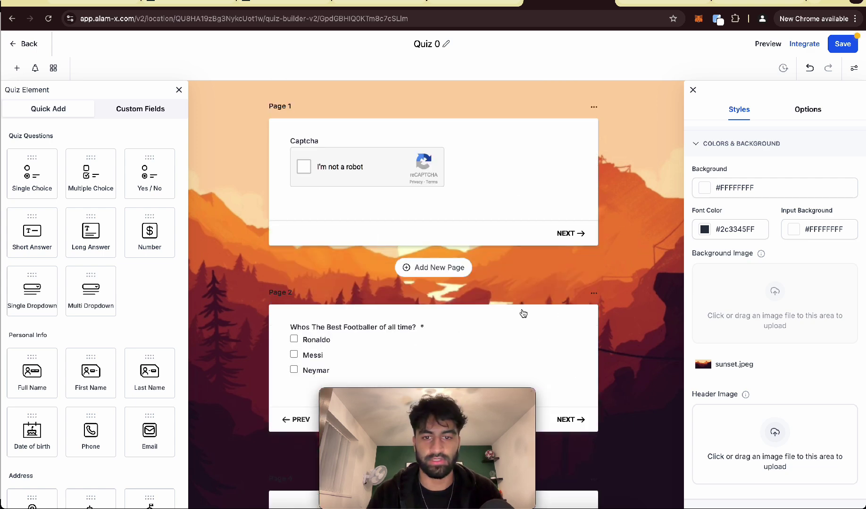
scroll(744, 371, "down", 2)
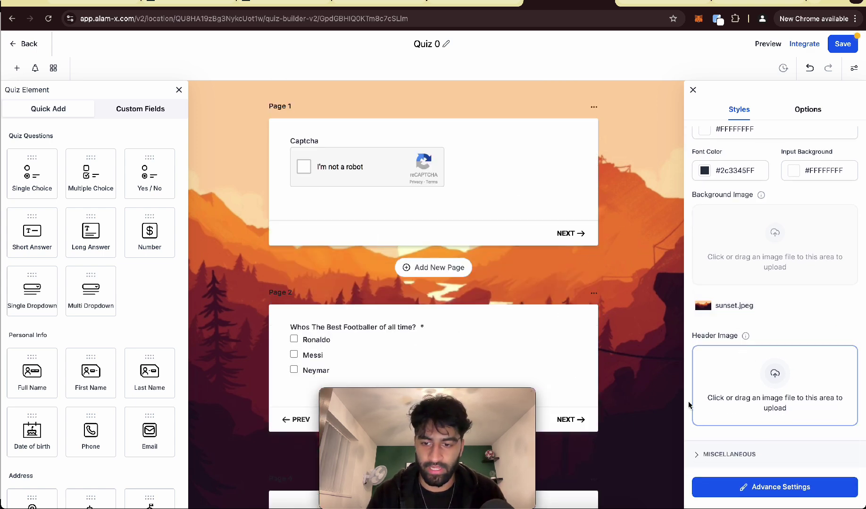
left_click(726, 455)
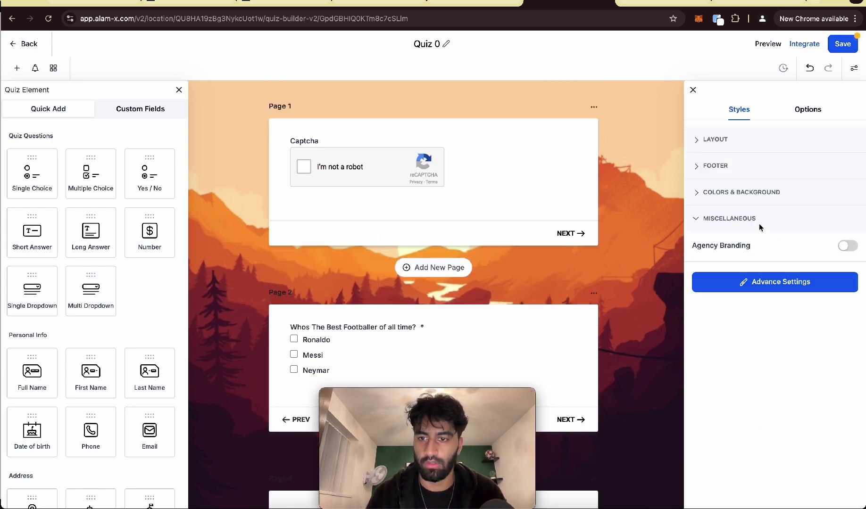
left_click(845, 245)
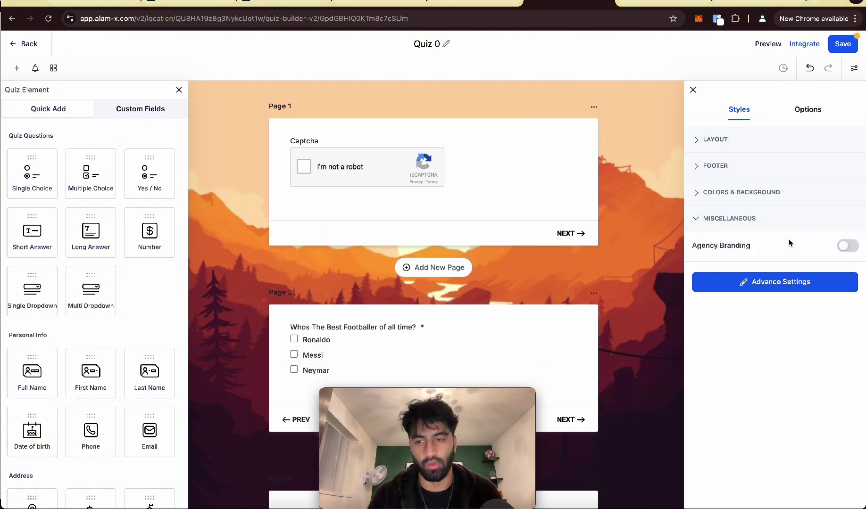
In the quiz's behaviour options, enable the Back Button under Quiz Settings
left_click(718, 220)
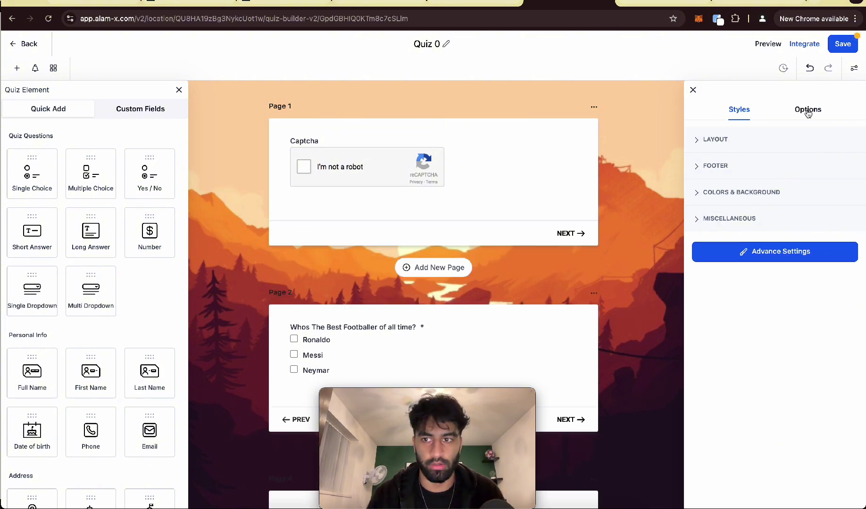
left_click(806, 113)
left_click(727, 141)
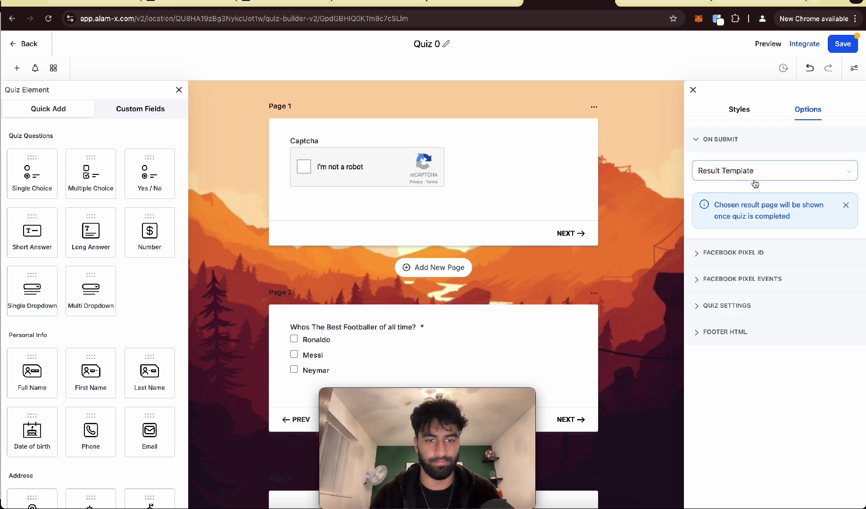
left_click(726, 306)
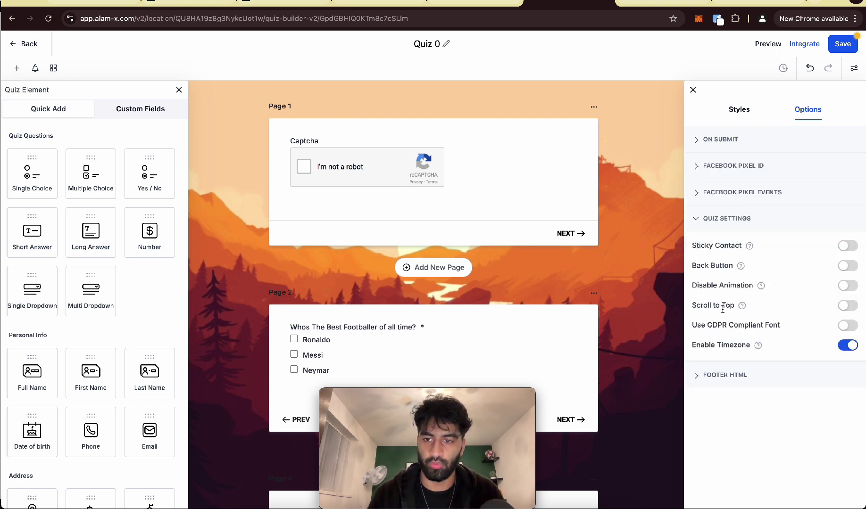
left_click(846, 265)
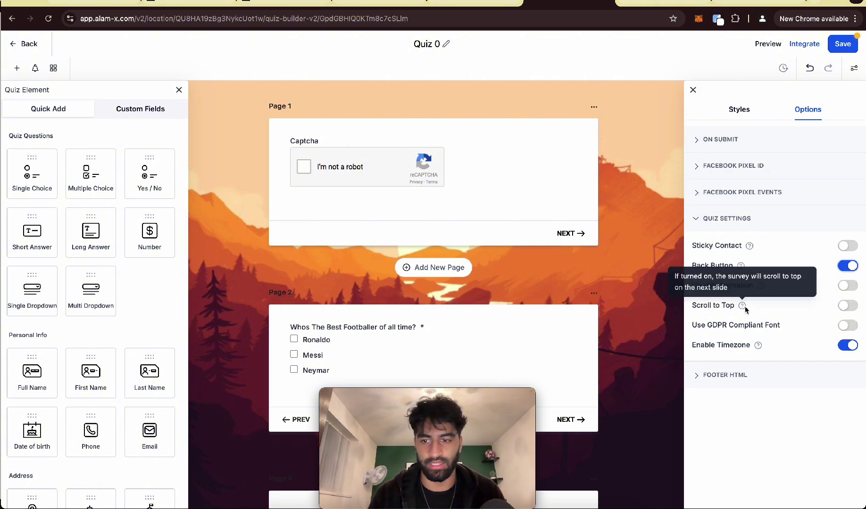
Expand the Footer HTML settings and save the quiz
left_click(725, 374)
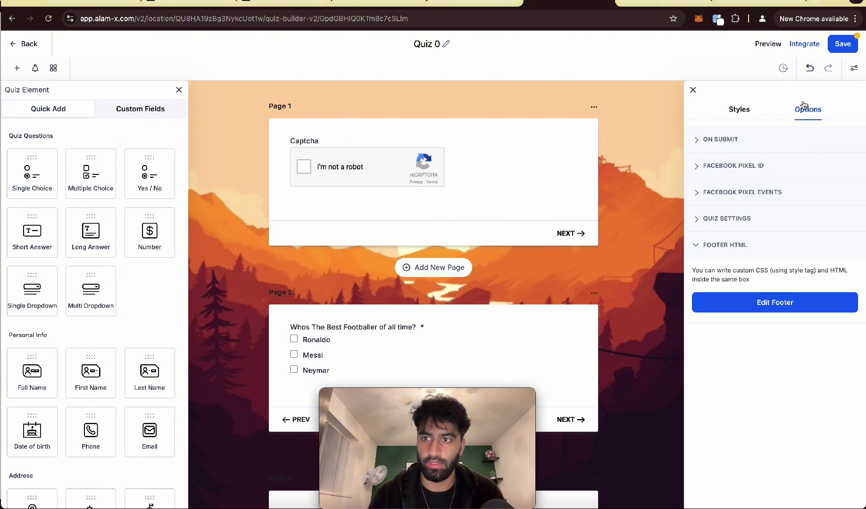
left_click(845, 43)
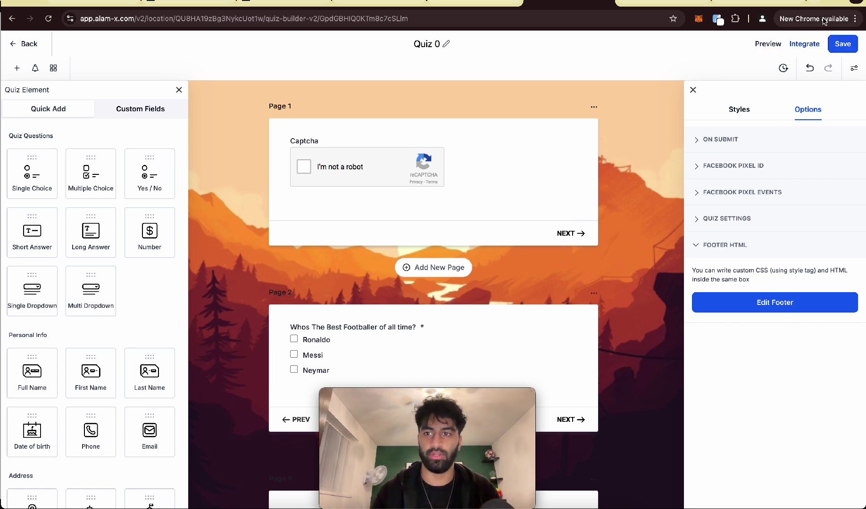
Show the quiz's integration options and select the iframe embed code
left_click(803, 44)
triple_click(352, 301)
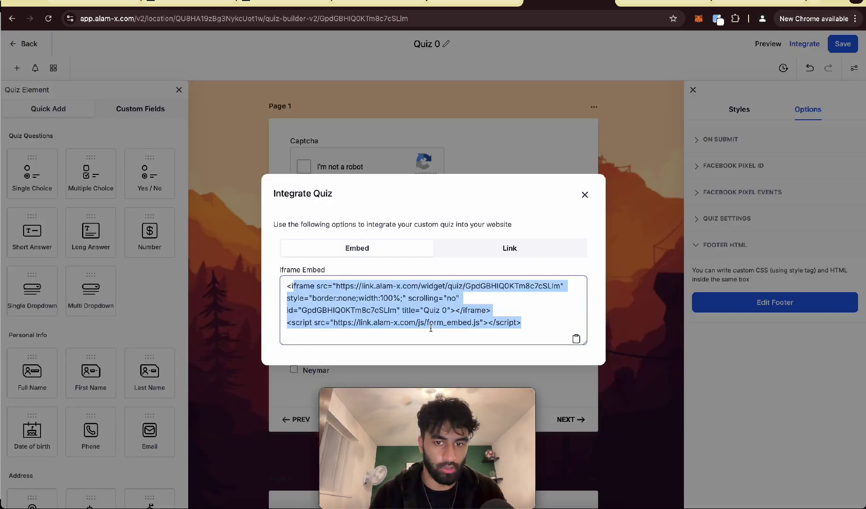
left_click(465, 246)
Switch to the Link option and select the quiz's shareable URL
left_click(509, 248)
triple_click(347, 310)
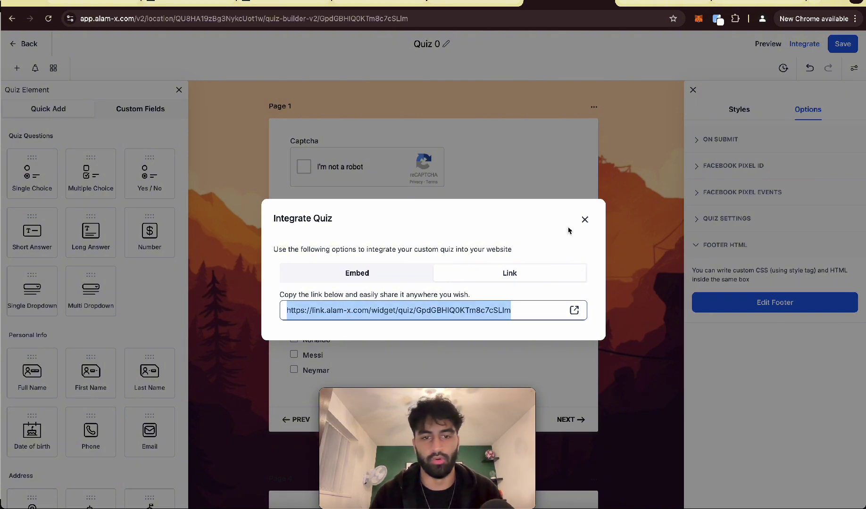
Preview the live quiz, pass the reCAPTCHA and advance to the footballer question
left_click(584, 219)
left_click(768, 43)
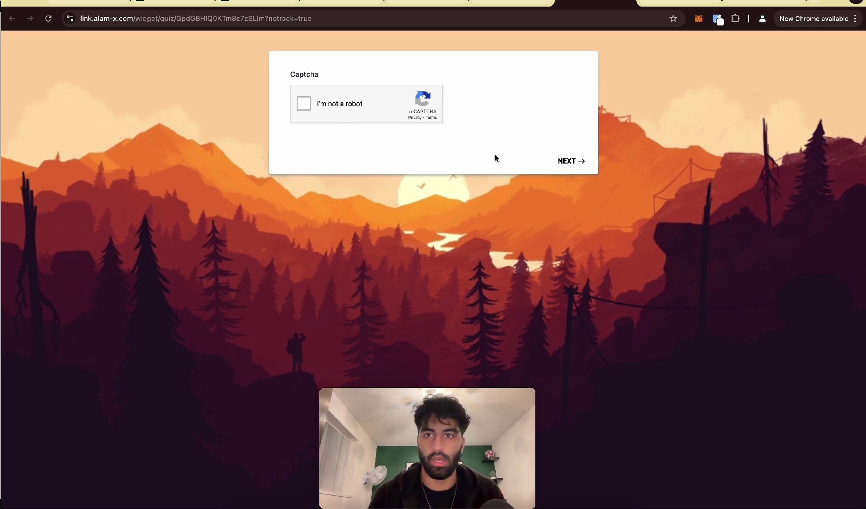
left_click(302, 104)
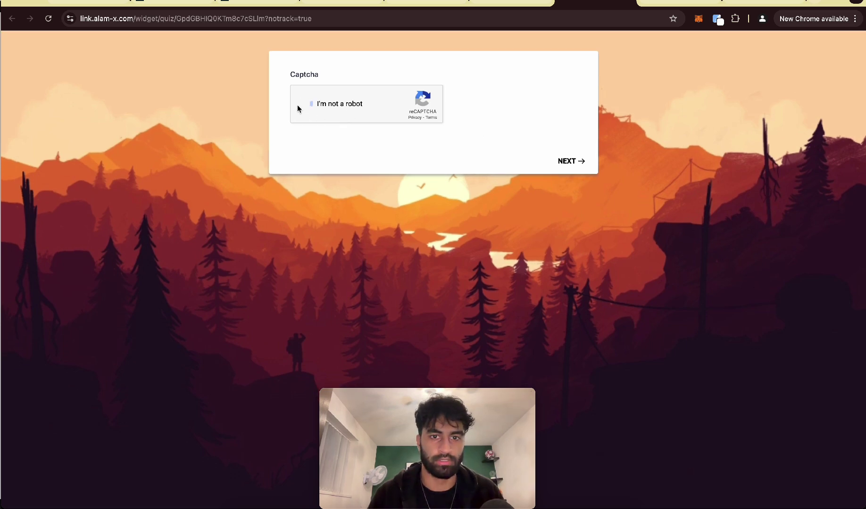
left_click(568, 161)
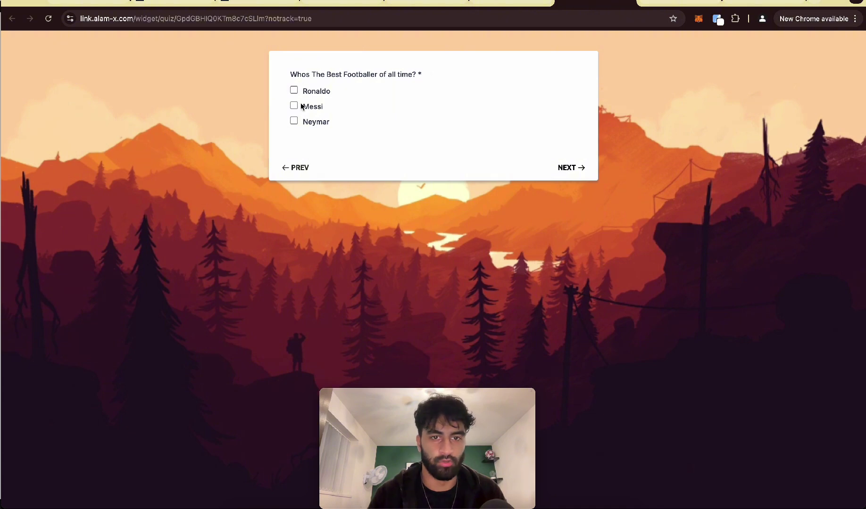
Answer Messi and Yes to submit the quiz for a 100% overall score
left_click(569, 168)
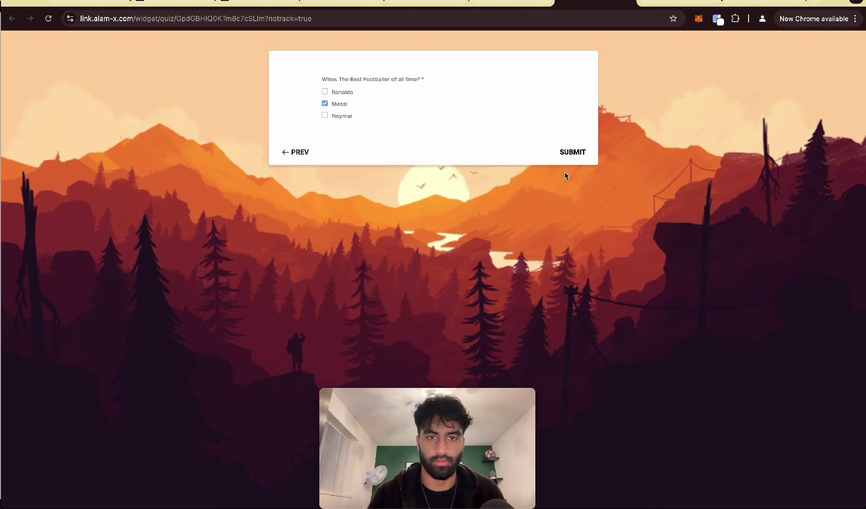
left_click_drag(290, 74, 535, 76)
left_click(394, 76)
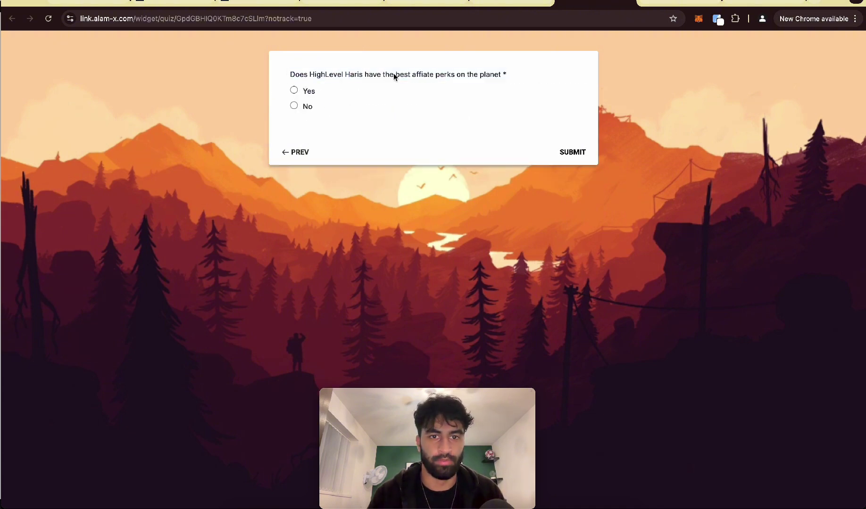
left_click(294, 90)
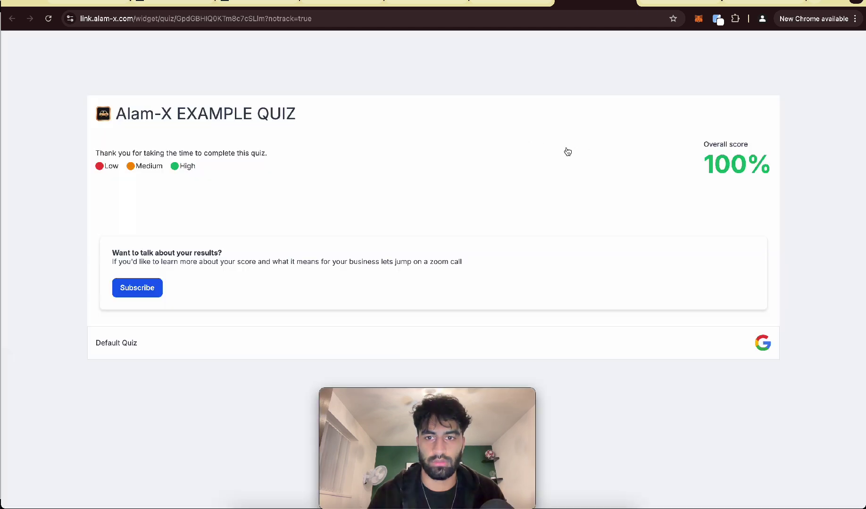